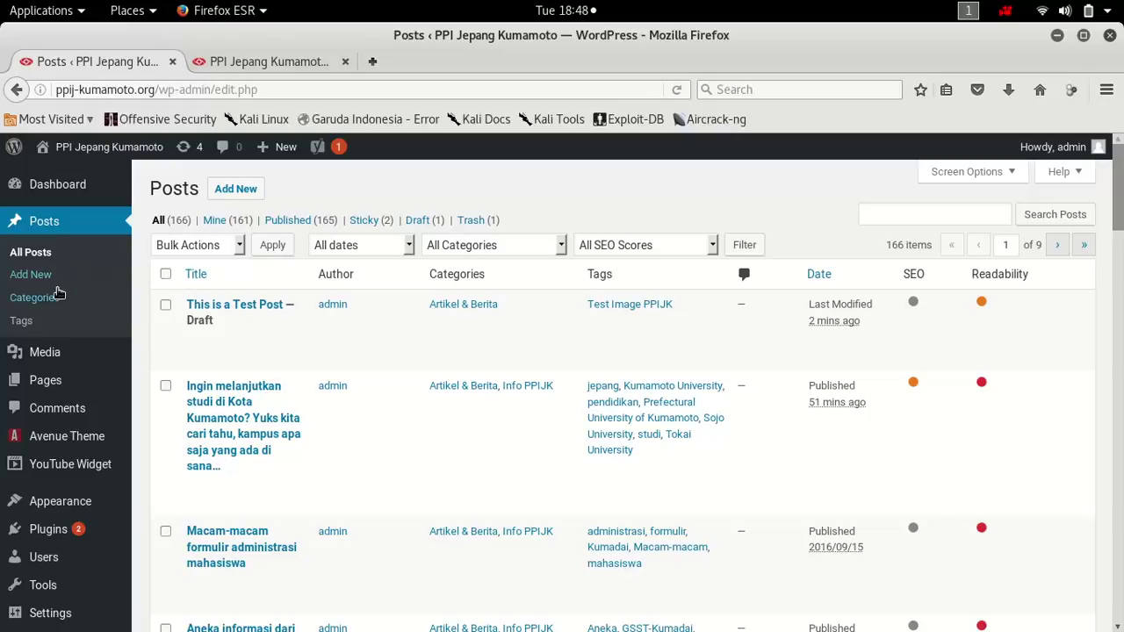
Create a new page titled "Test Page" with the body text "This is a test page"
{"action": "mouse_move", "coordinate": [69, 397]}
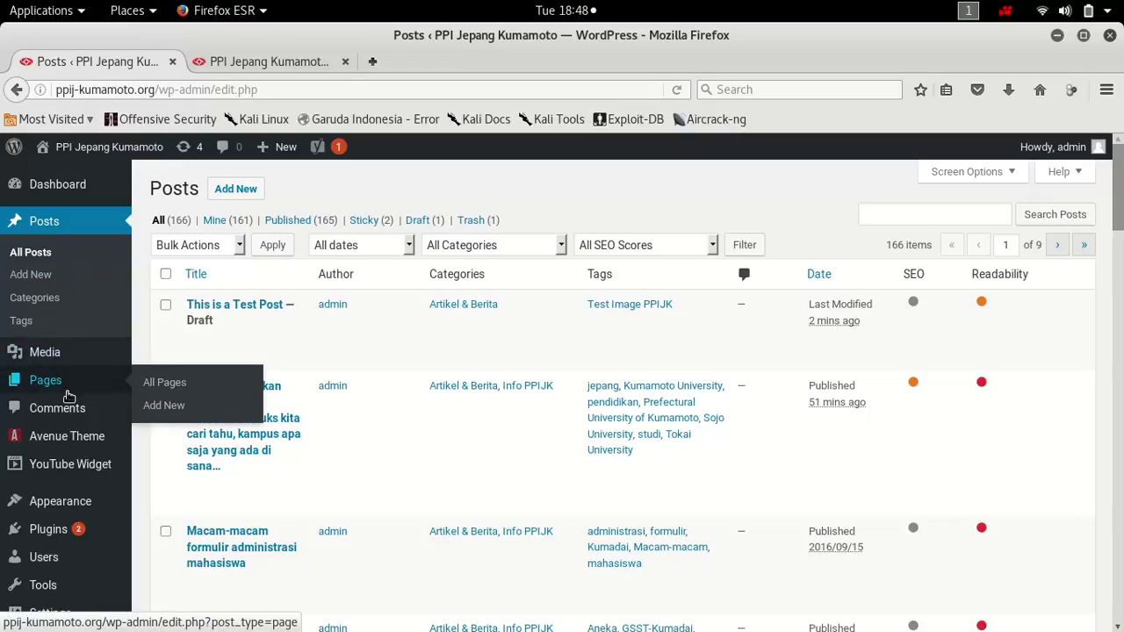
{"action": "left_click", "coordinate": [68, 397]}
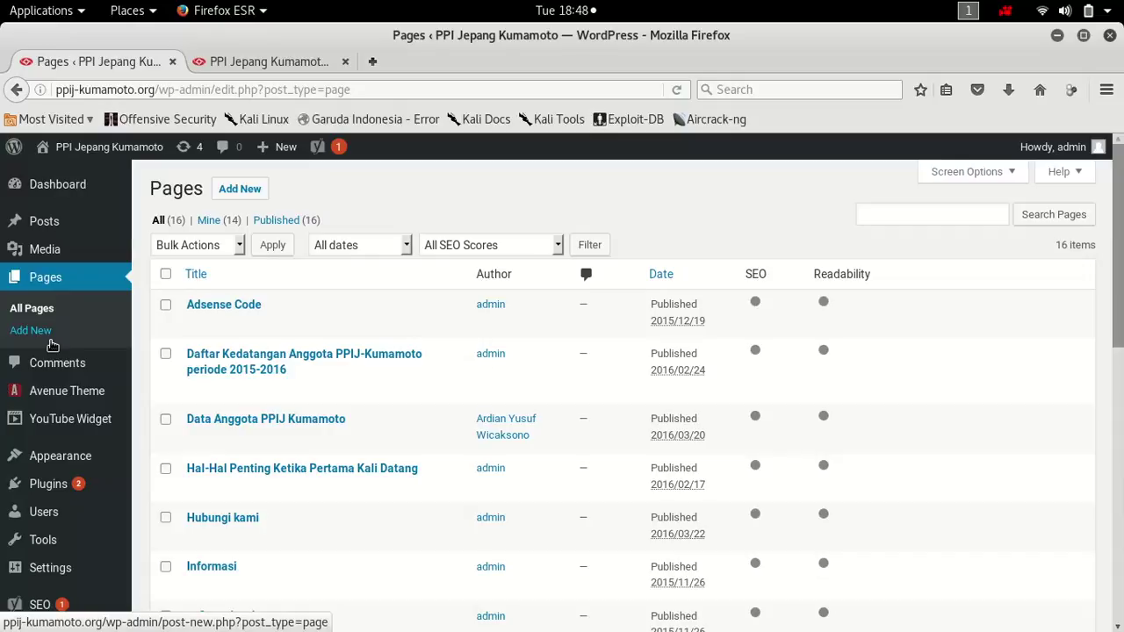
{"action": "left_click", "coordinate": [30, 331]}
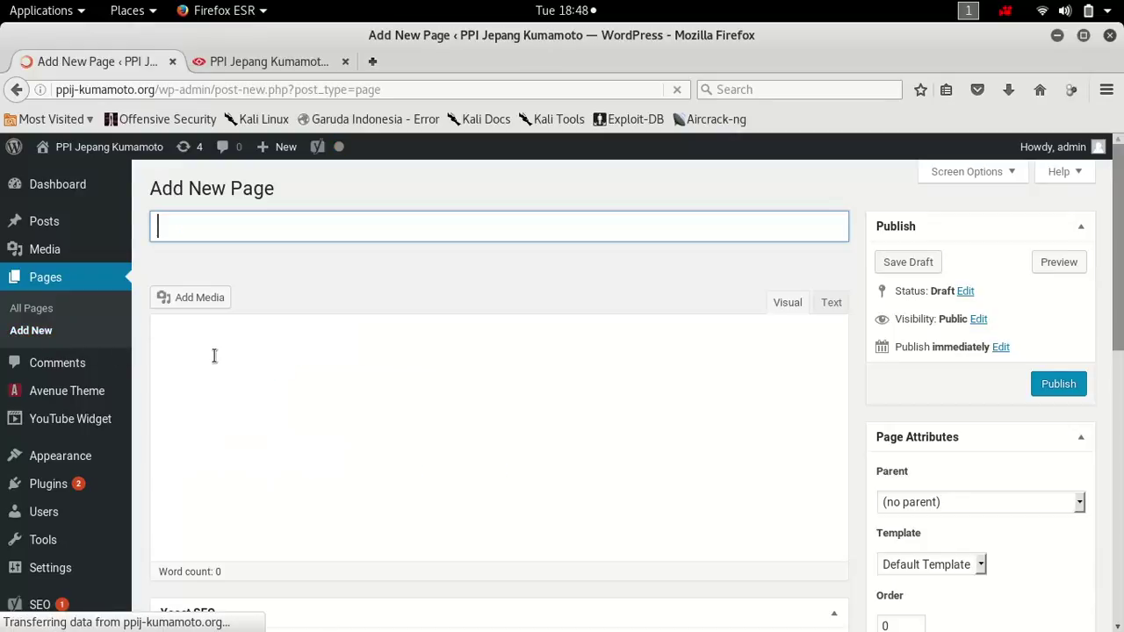
{"action": "type", "text": "Test P"}
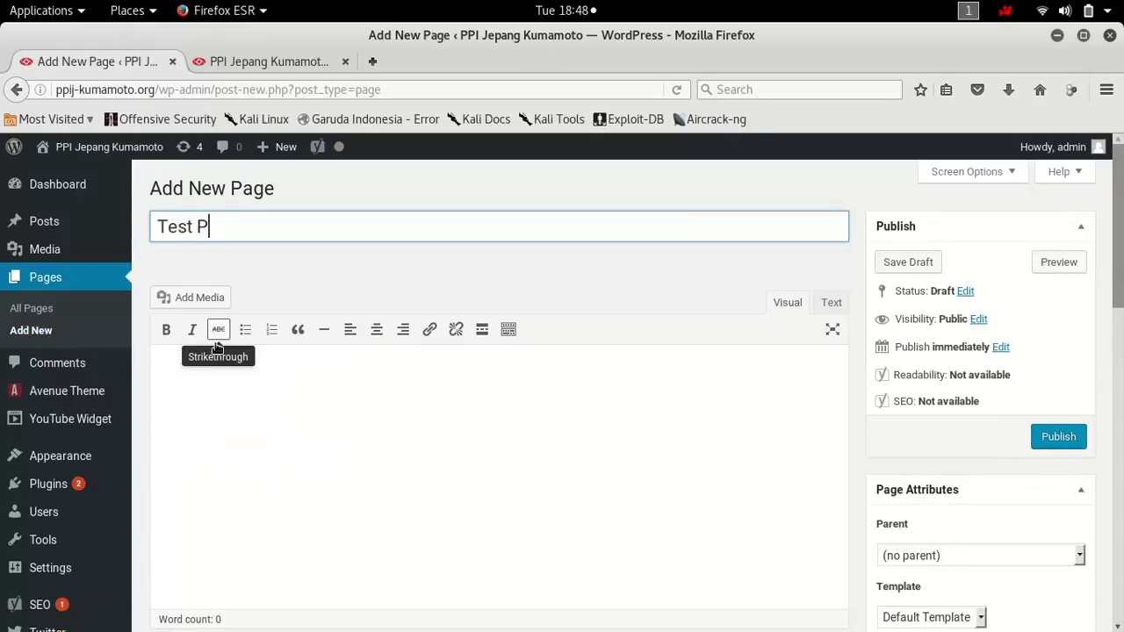
{"action": "type", "text": "age"}
{"action": "left_click", "coordinate": [246, 395]}
{"action": "type", "text": "This is a"}
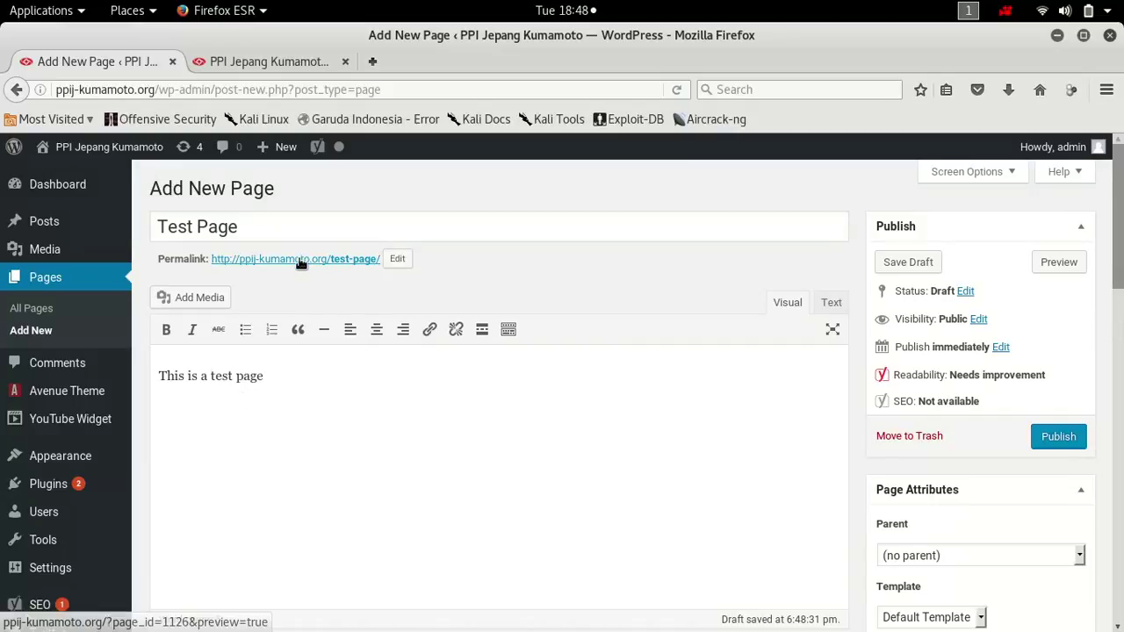
Review the page's parent, template and order options, the ad setting and the Yoast SEO analysis
{"action": "scroll", "coordinate": [825, 371], "scroll_direction": "down", "scroll_amount": 4}
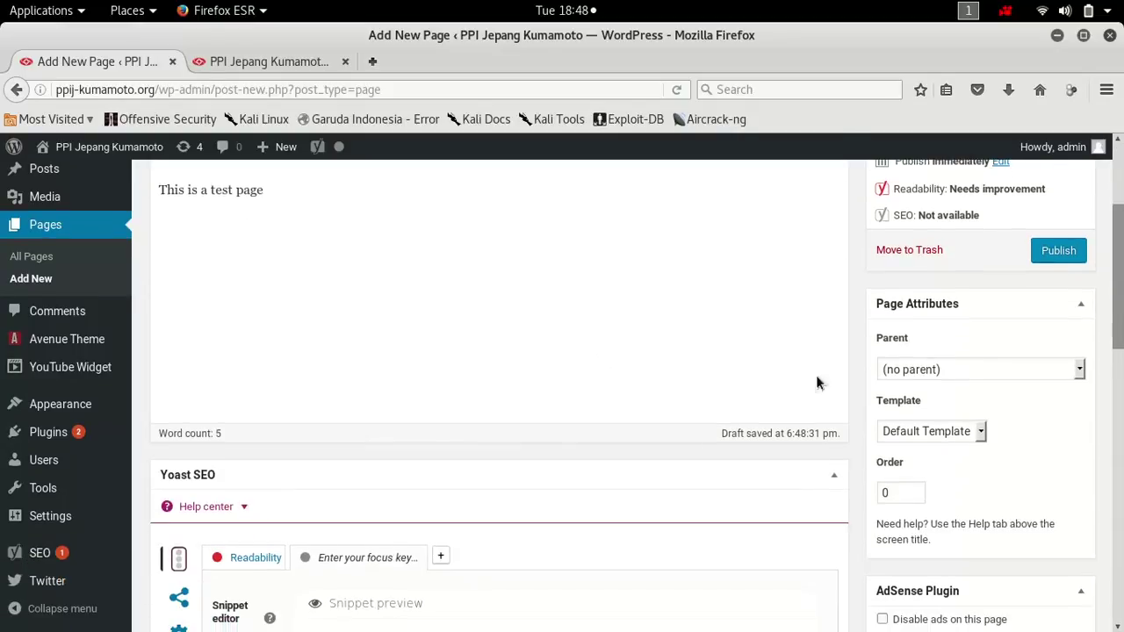
{"action": "left_click", "coordinate": [918, 371]}
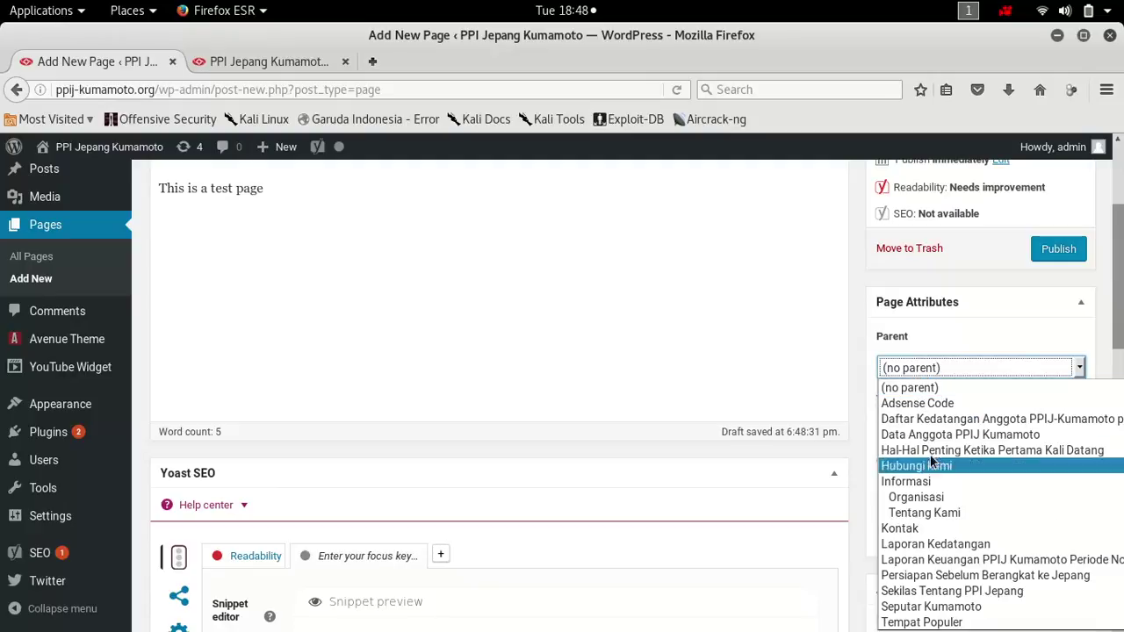
{"action": "scroll", "coordinate": [917, 443], "scroll_direction": "down", "scroll_amount": 1}
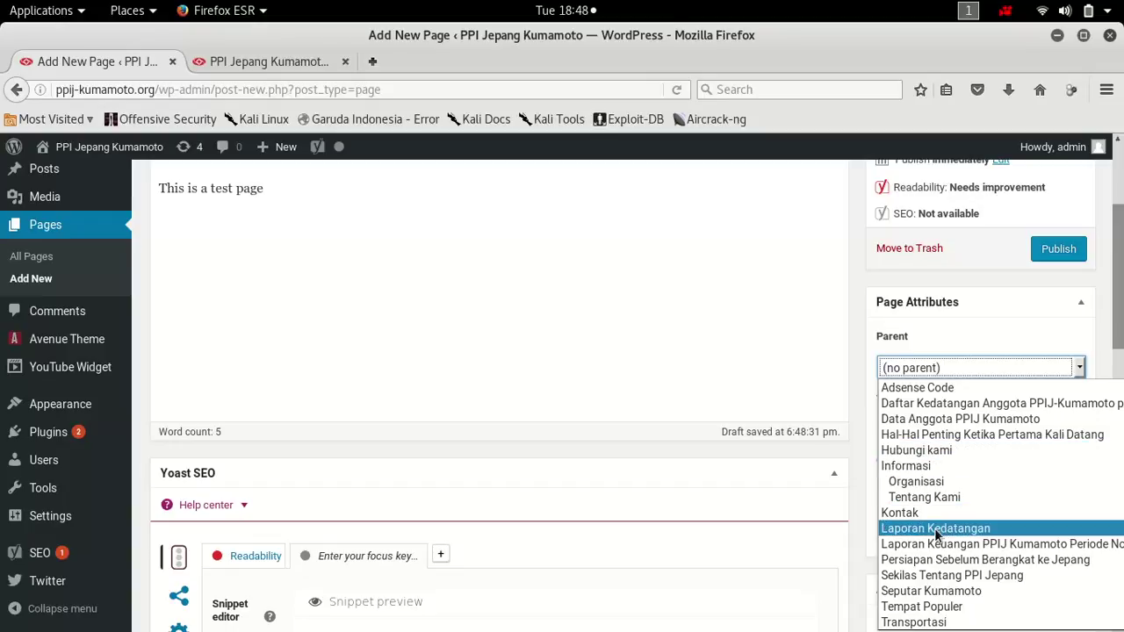
{"action": "left_click", "coordinate": [908, 365]}
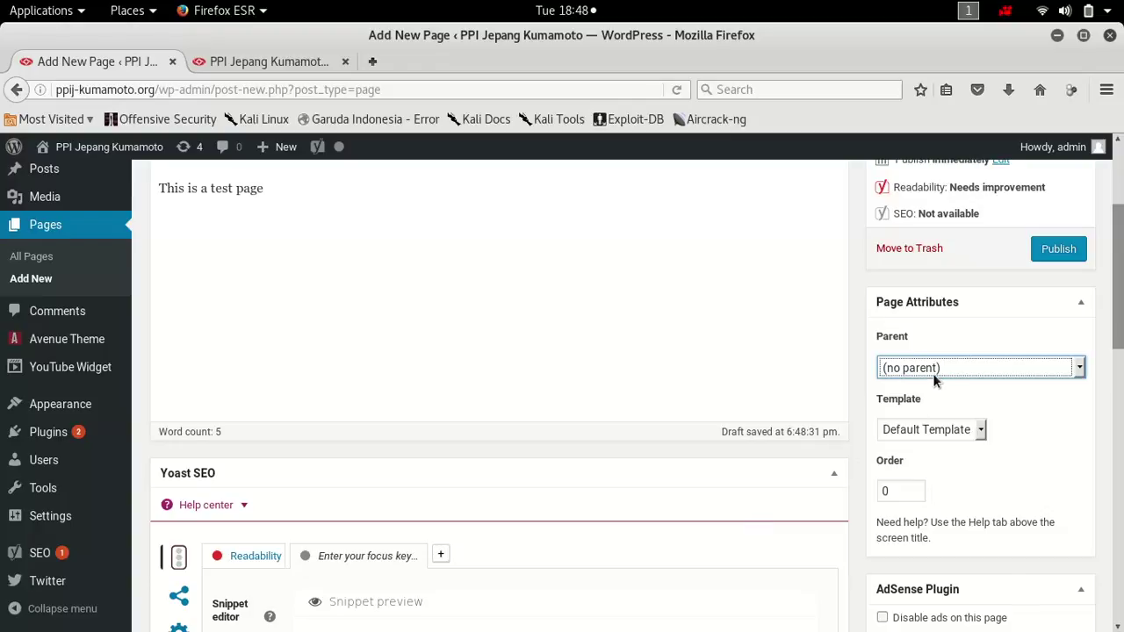
{"action": "left_click", "coordinate": [933, 374]}
{"action": "scroll", "coordinate": [922, 593], "scroll_direction": "down", "scroll_amount": 1}
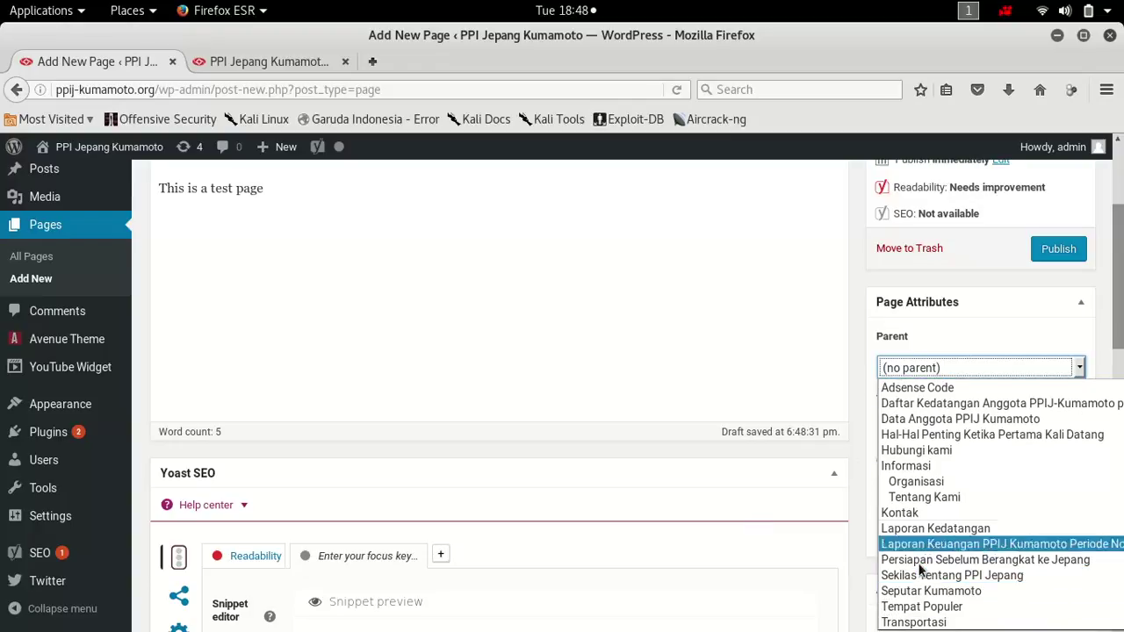
{"action": "left_click", "coordinate": [696, 283]}
{"action": "left_click", "coordinate": [968, 431]}
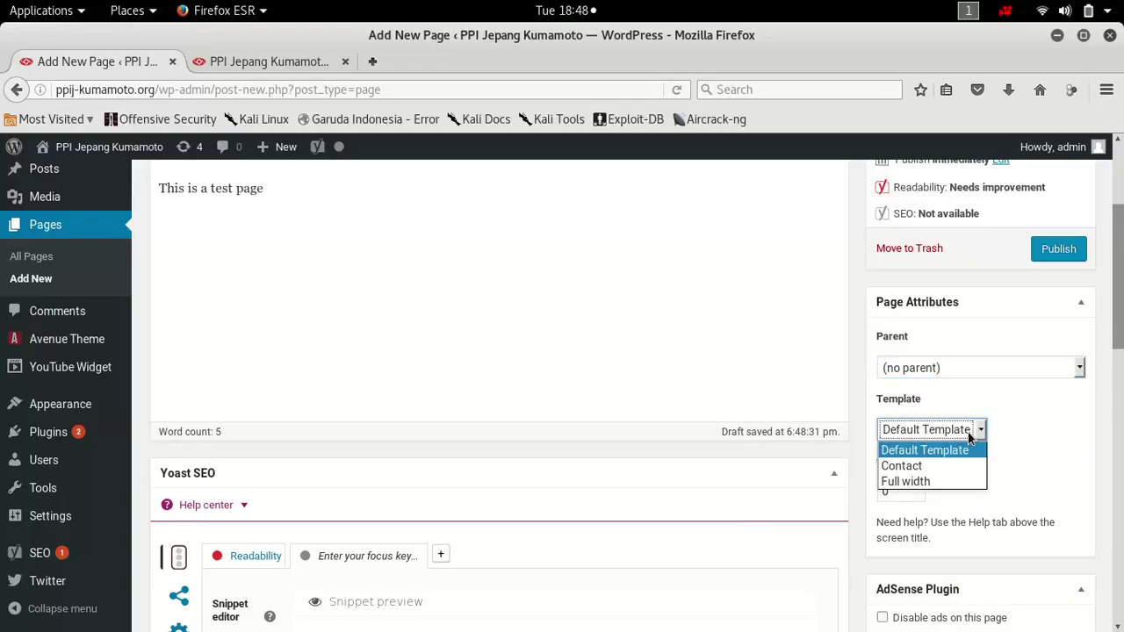
{"action": "left_click", "coordinate": [967, 431]}
{"action": "left_click", "coordinate": [909, 493]}
{"action": "scroll", "coordinate": [926, 503], "scroll_direction": "down", "scroll_amount": 4}
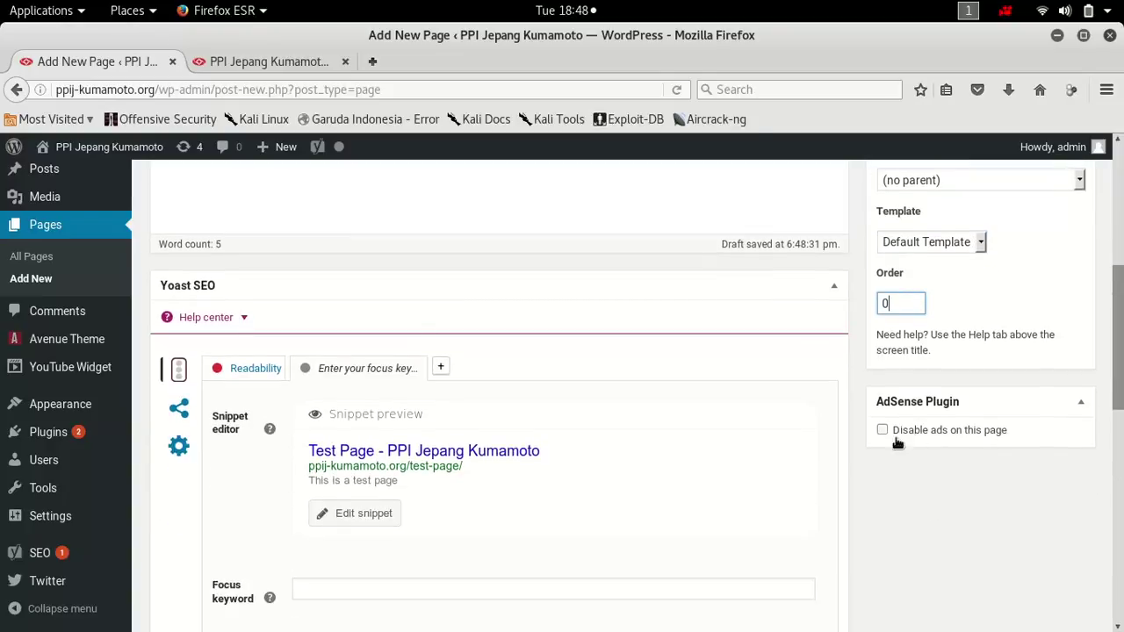
{"action": "scroll", "coordinate": [866, 449], "scroll_direction": "down", "scroll_amount": 3}
{"action": "scroll", "coordinate": [843, 496], "scroll_direction": "down", "scroll_amount": 4}
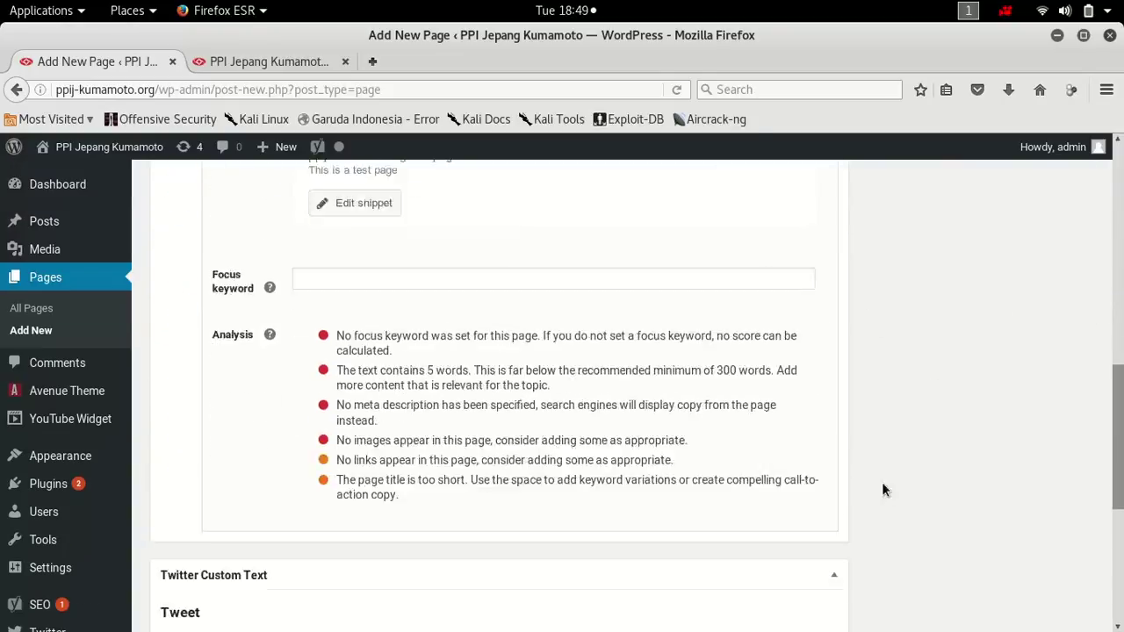
{"action": "scroll", "coordinate": [882, 482], "scroll_direction": "up", "scroll_amount": 14}
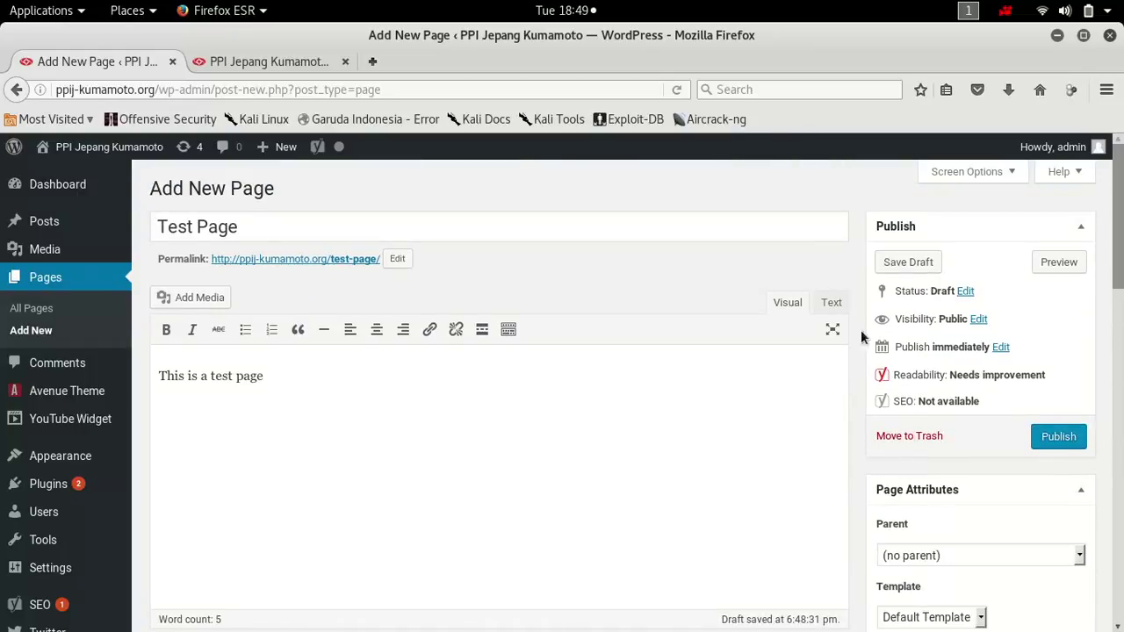
Show the editor's additional formatting tools and look through the paragraph and heading styles available for the body text
{"action": "triple_click", "coordinate": [170, 379]}
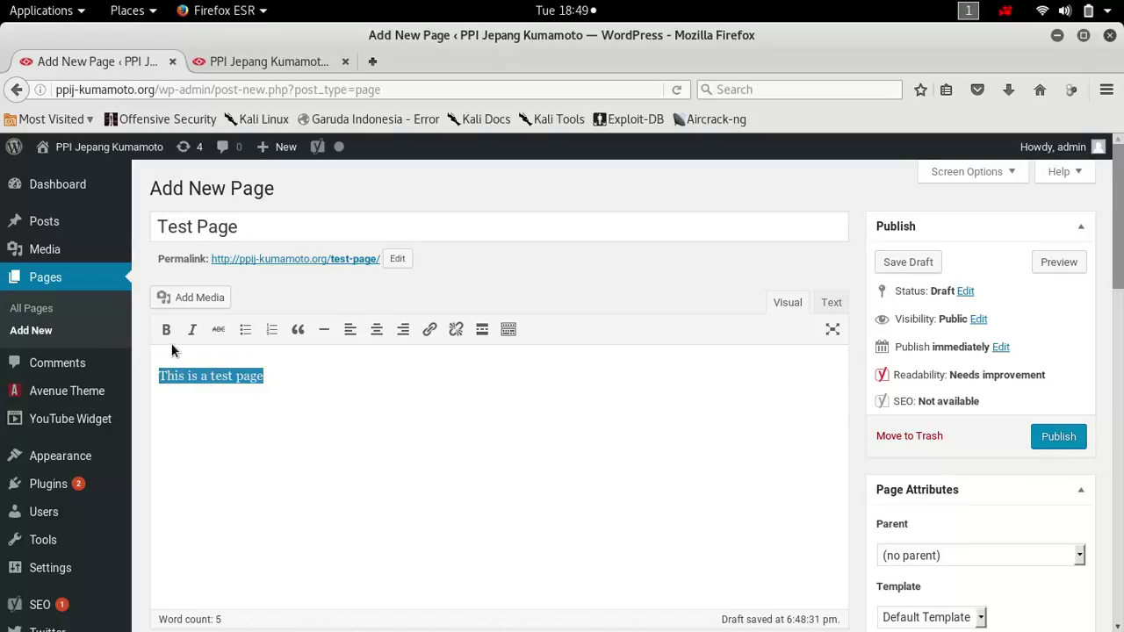
{"action": "left_click", "coordinate": [508, 329]}
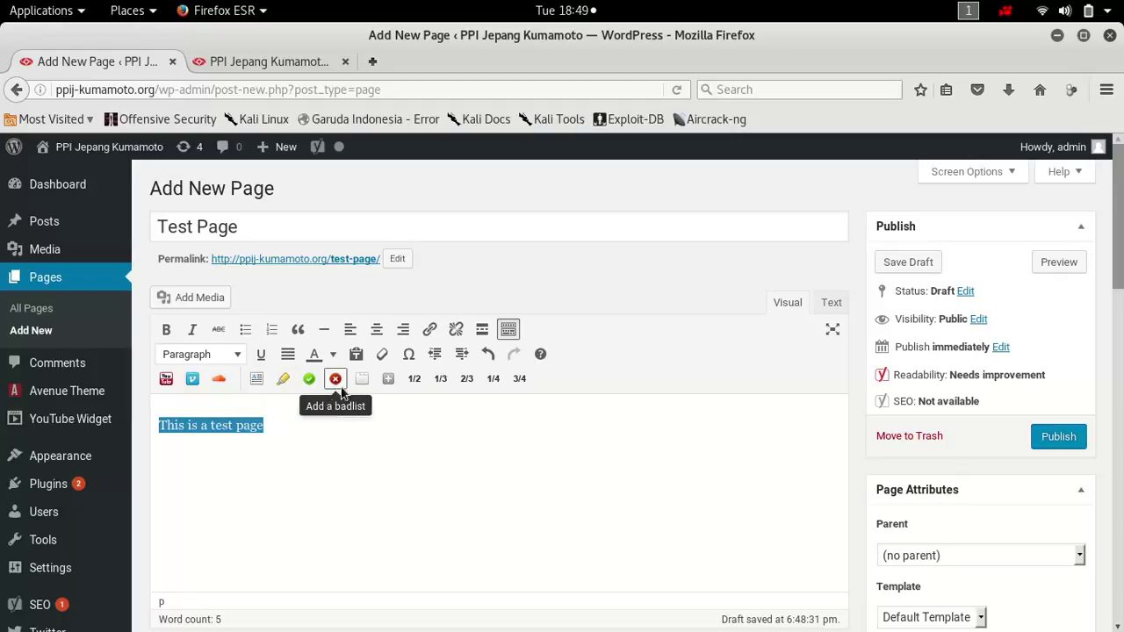
{"action": "left_click", "coordinate": [238, 356]}
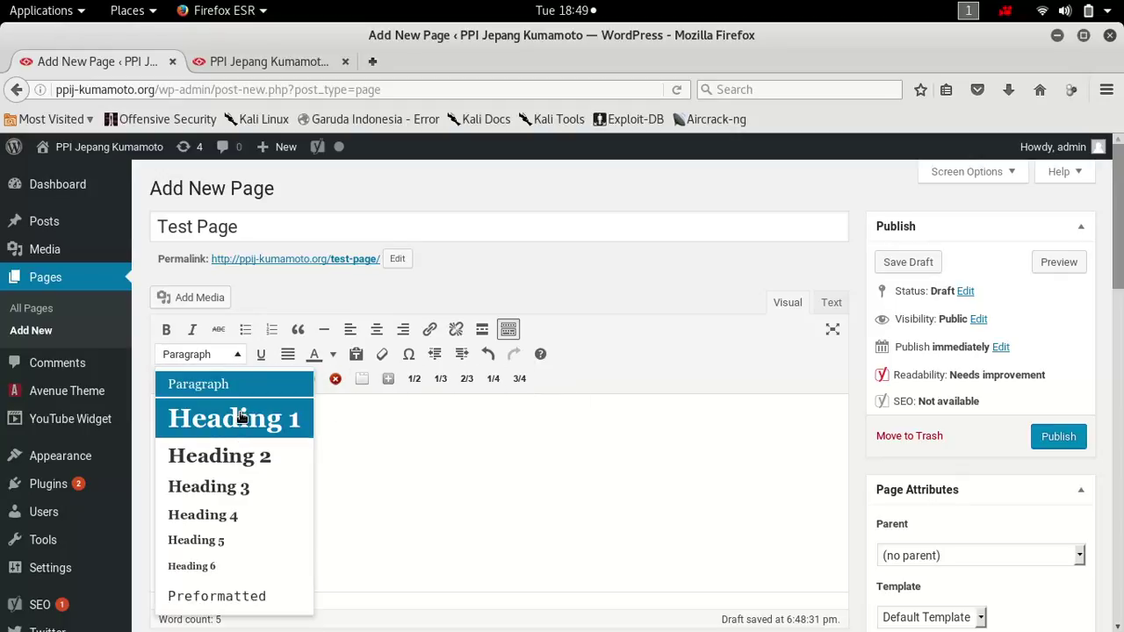
{"action": "scroll", "coordinate": [339, 444], "scroll_direction": "down", "scroll_amount": 4}
{"action": "scroll", "coordinate": [225, 372], "scroll_direction": "up", "scroll_amount": 3}
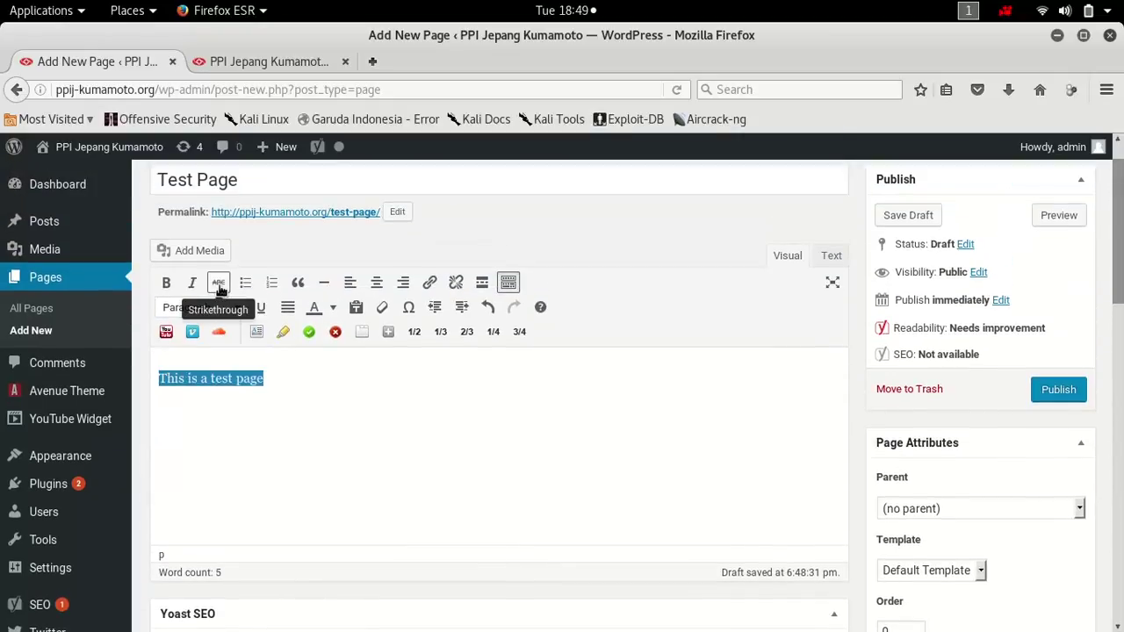
{"action": "left_click", "coordinate": [228, 322]}
{"action": "scroll", "coordinate": [234, 421], "scroll_direction": "down", "scroll_amount": 2}
{"action": "left_click", "coordinate": [382, 399]}
{"action": "scroll", "coordinate": [382, 399], "scroll_direction": "up", "scroll_amount": 2}
Make the body text "This is a test page" bold and publish the page
{"action": "left_click_drag", "start_coordinate": [318, 390], "coordinate": [157, 375]}
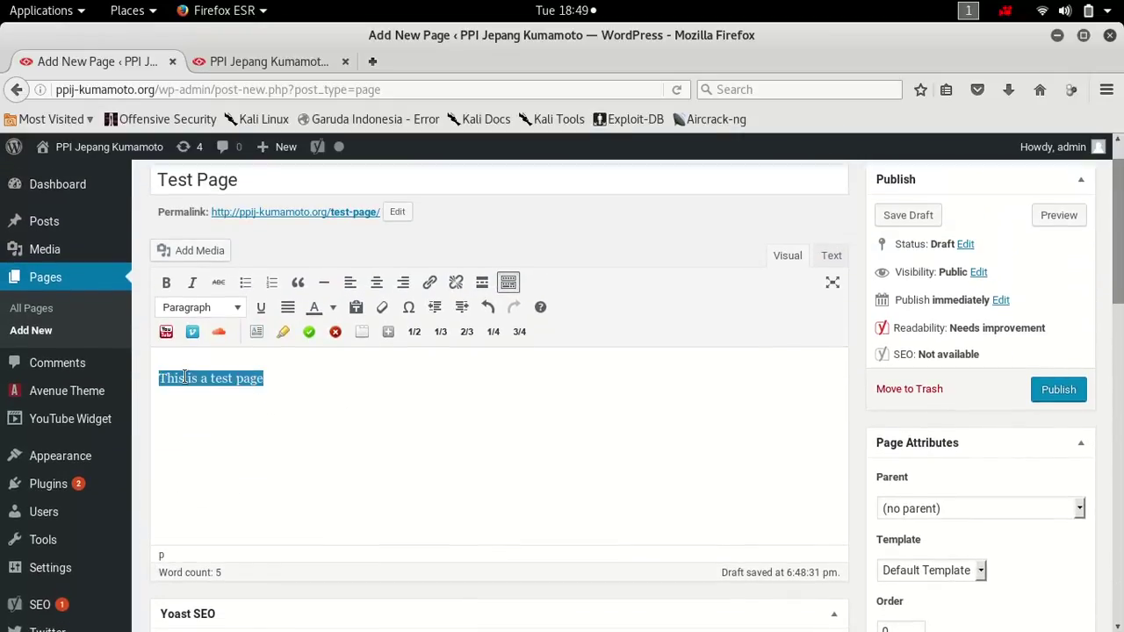
{"action": "left_click", "coordinate": [166, 282]}
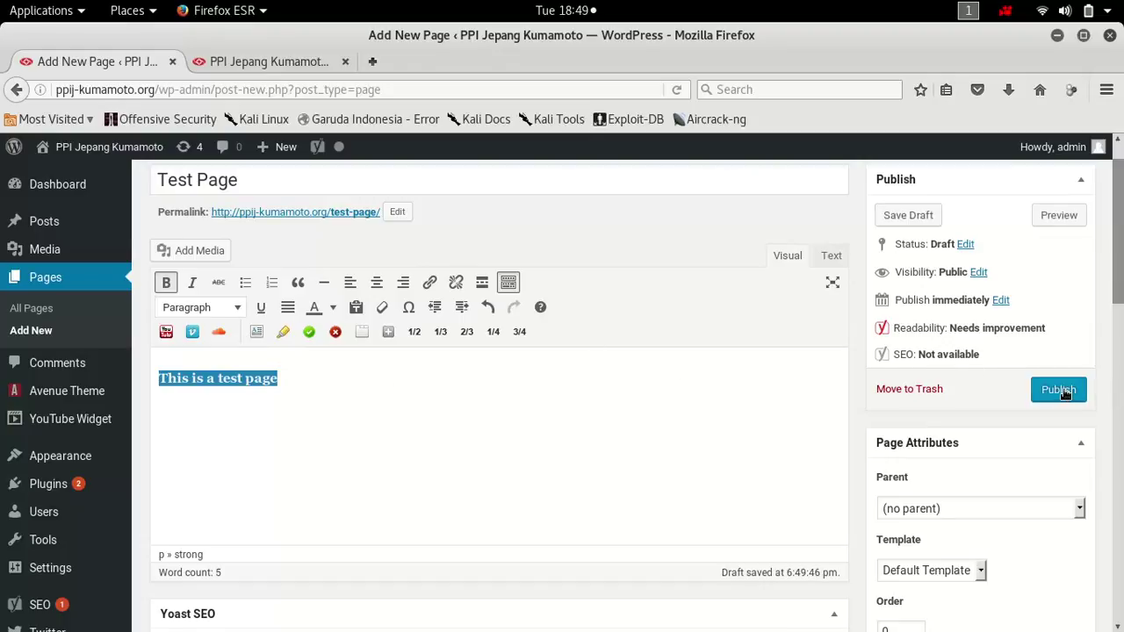
{"action": "scroll", "coordinate": [1062, 390], "scroll_direction": "up", "scroll_amount": 1}
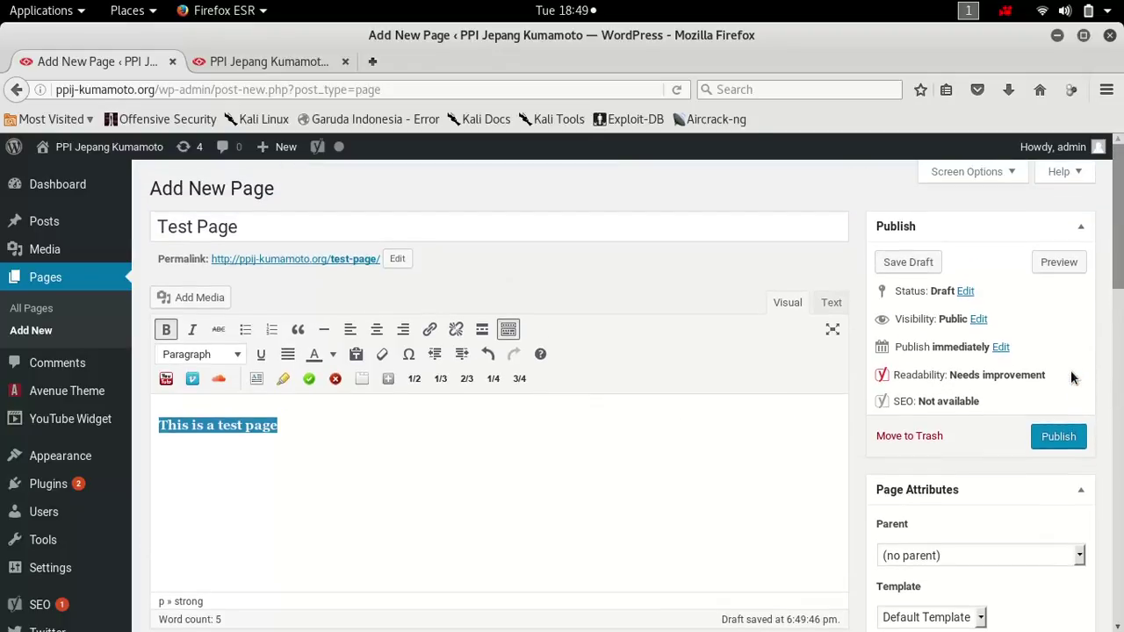
{"action": "left_click", "coordinate": [1065, 438]}
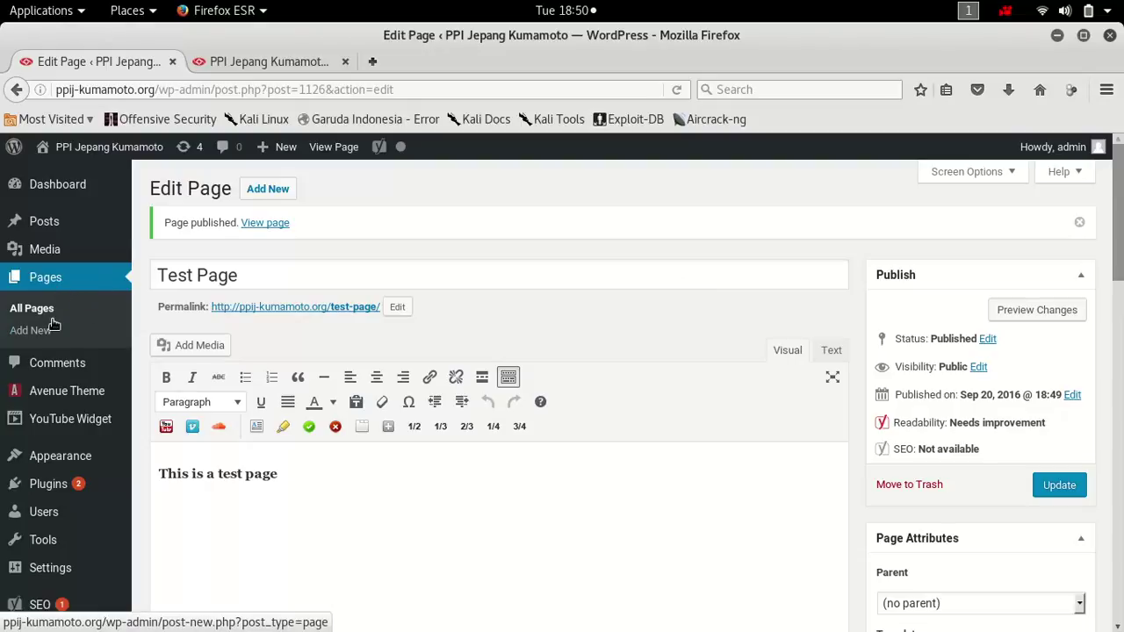
Open the site's menu editor and look through the pages, posts, custom links and categories that can be added
{"action": "mouse_move", "coordinate": [54, 465]}
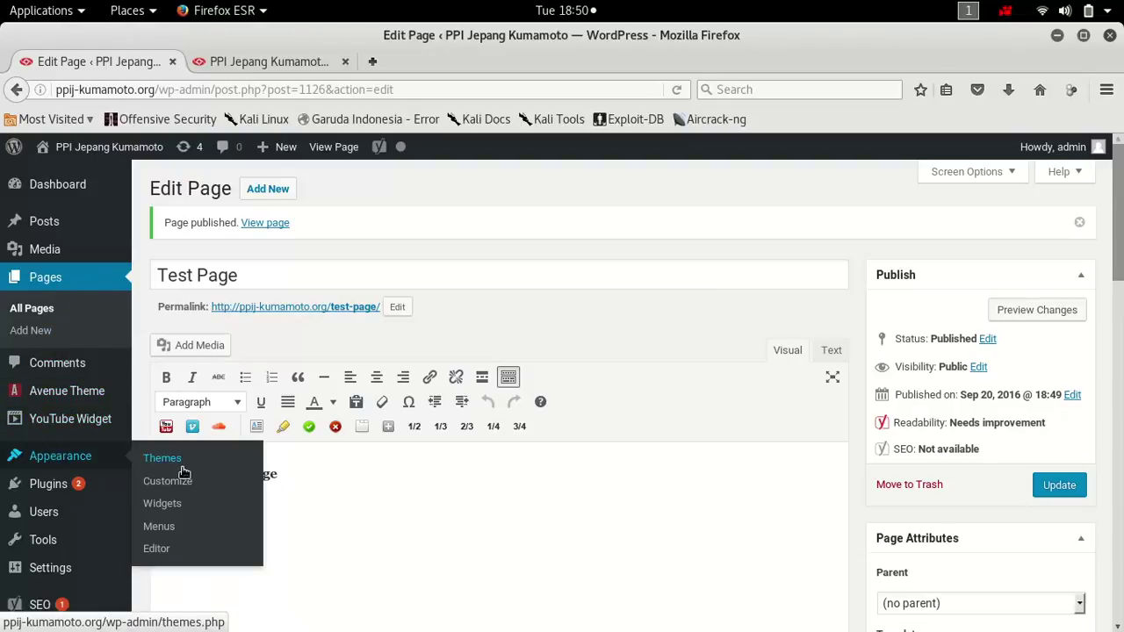
{"action": "left_click", "coordinate": [176, 538]}
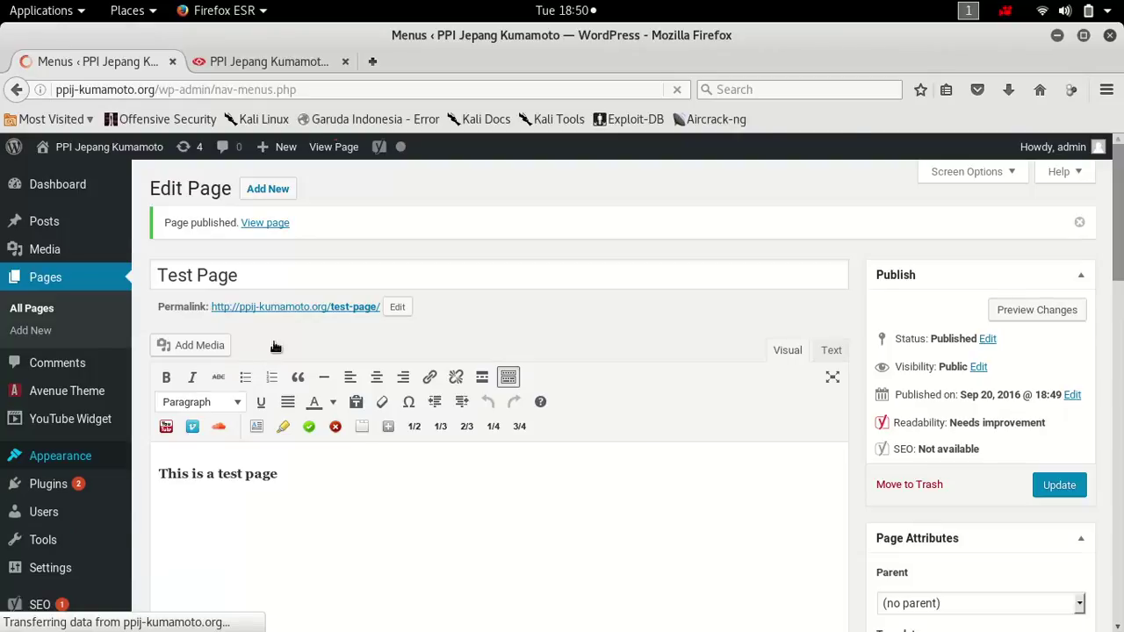
{"action": "scroll", "coordinate": [442, 325], "scroll_direction": "down", "scroll_amount": 2}
{"action": "scroll", "coordinate": [421, 325], "scroll_direction": "down", "scroll_amount": 1}
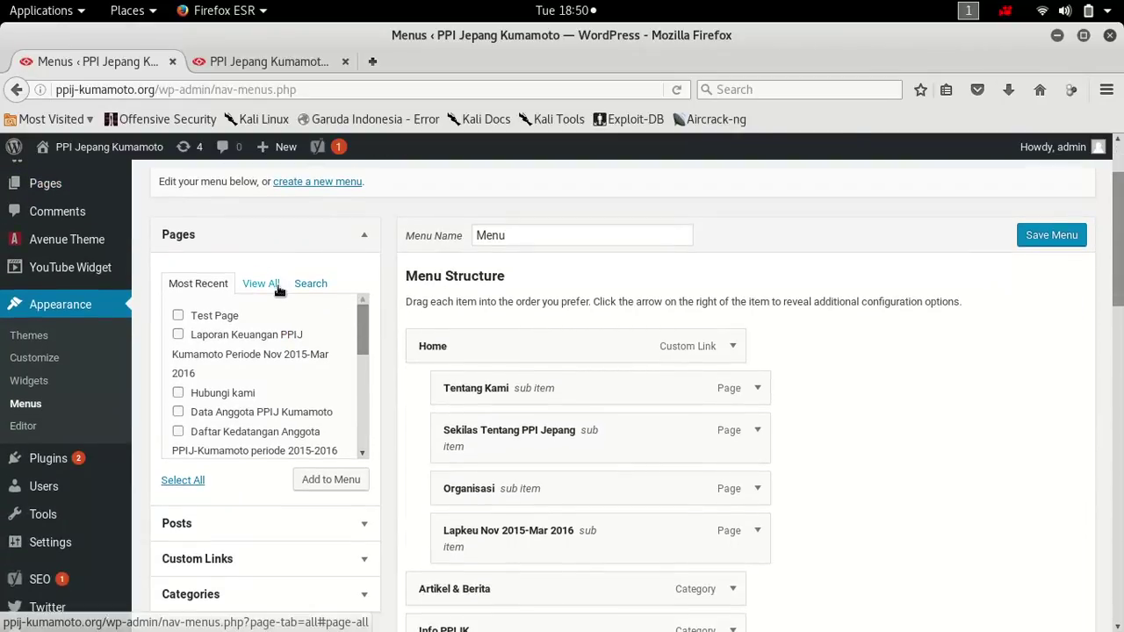
{"action": "scroll", "coordinate": [375, 333], "scroll_direction": "down", "scroll_amount": 2}
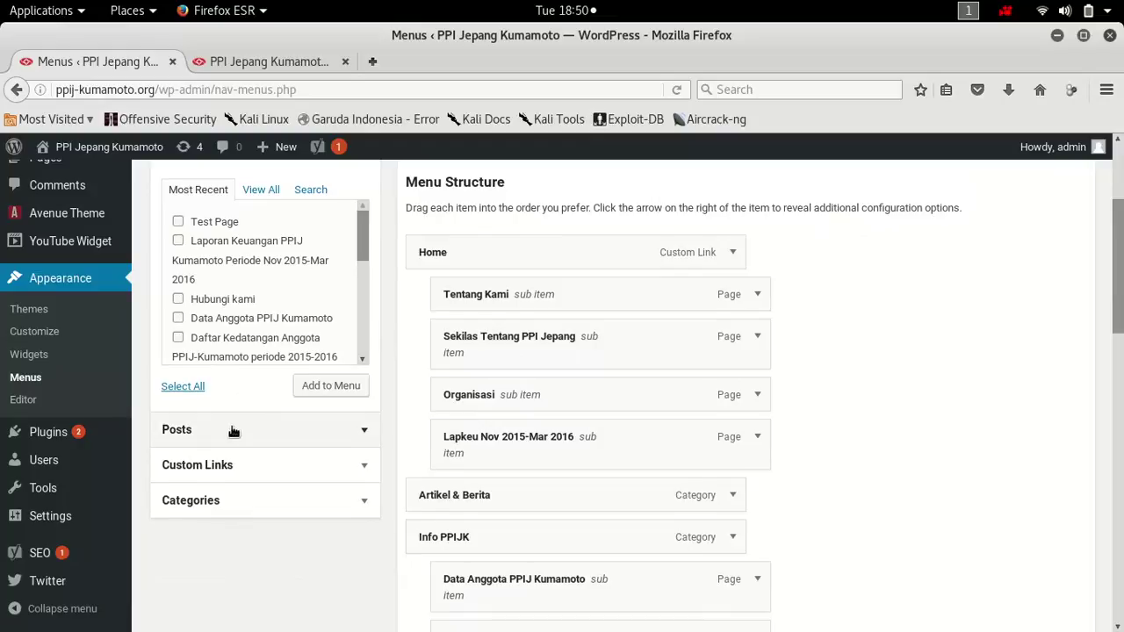
{"action": "scroll", "coordinate": [219, 469], "scroll_direction": "up", "scroll_amount": 2}
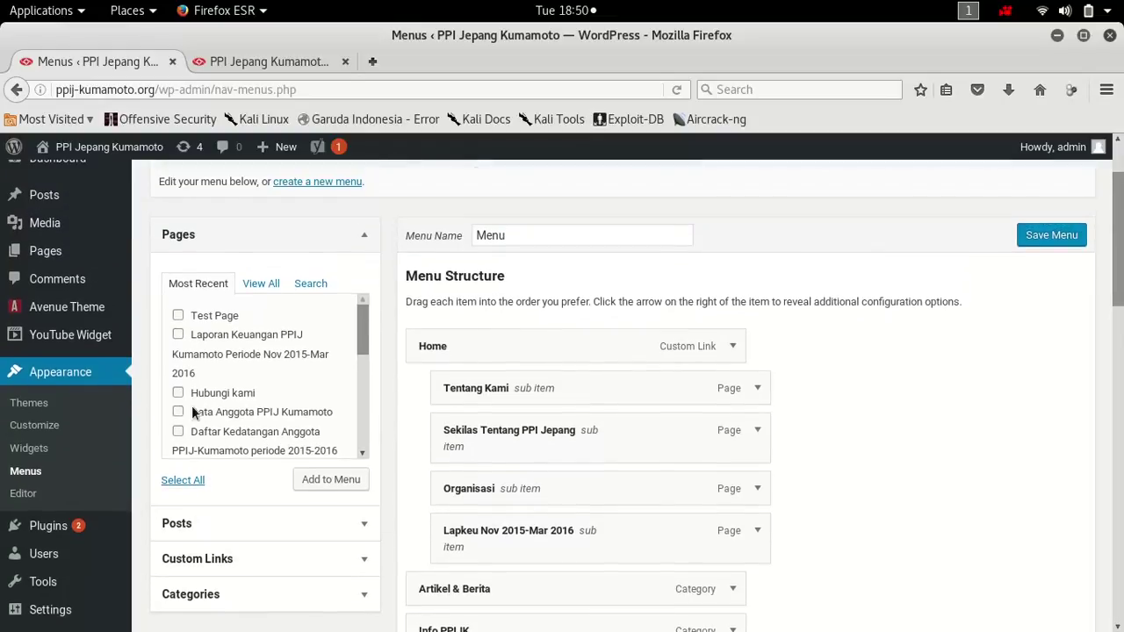
{"action": "left_click", "coordinate": [220, 529]}
{"action": "left_click", "coordinate": [233, 566]}
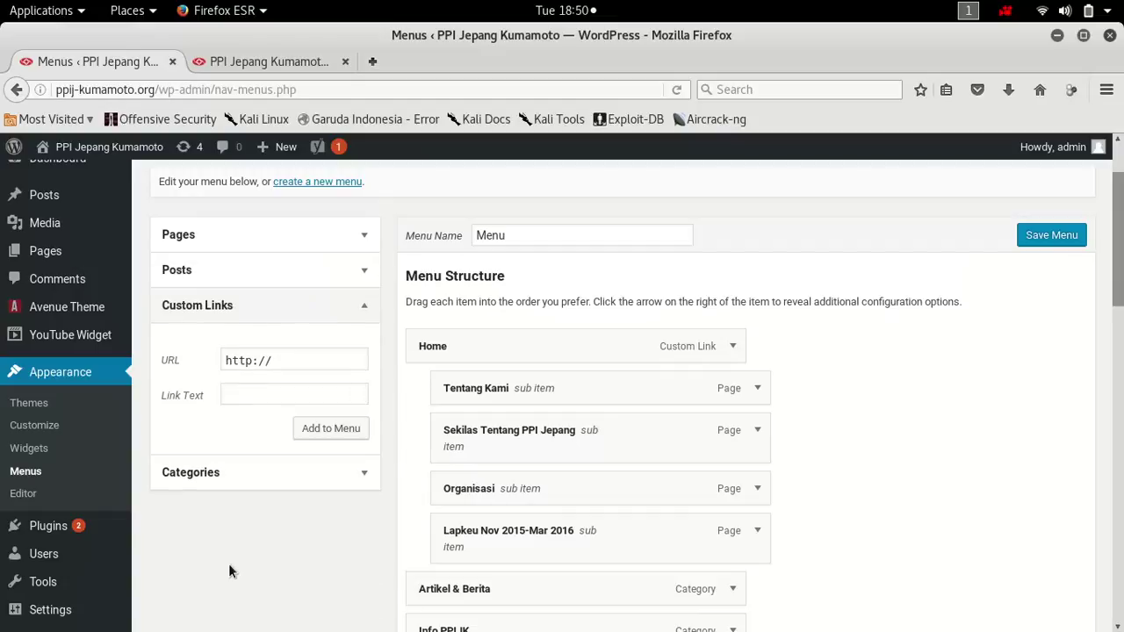
{"action": "left_click", "coordinate": [216, 487]}
Add the page "Test Page" to the navigation menu named "Menu"
{"action": "left_click", "coordinate": [211, 239]}
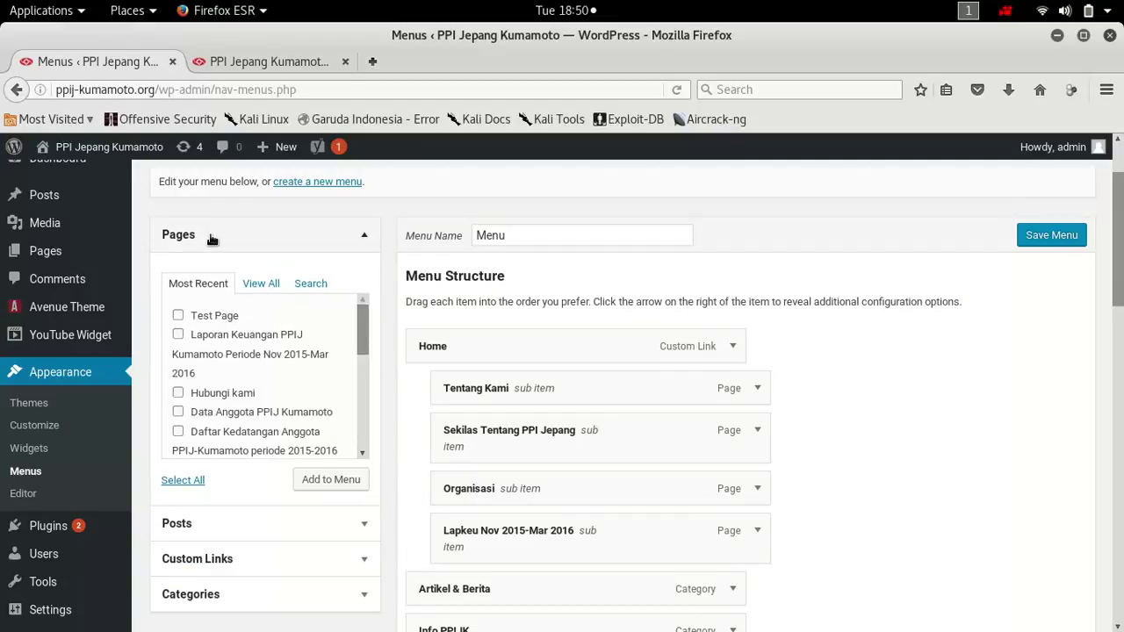
{"action": "left_click", "coordinate": [179, 316]}
{"action": "left_click", "coordinate": [357, 487]}
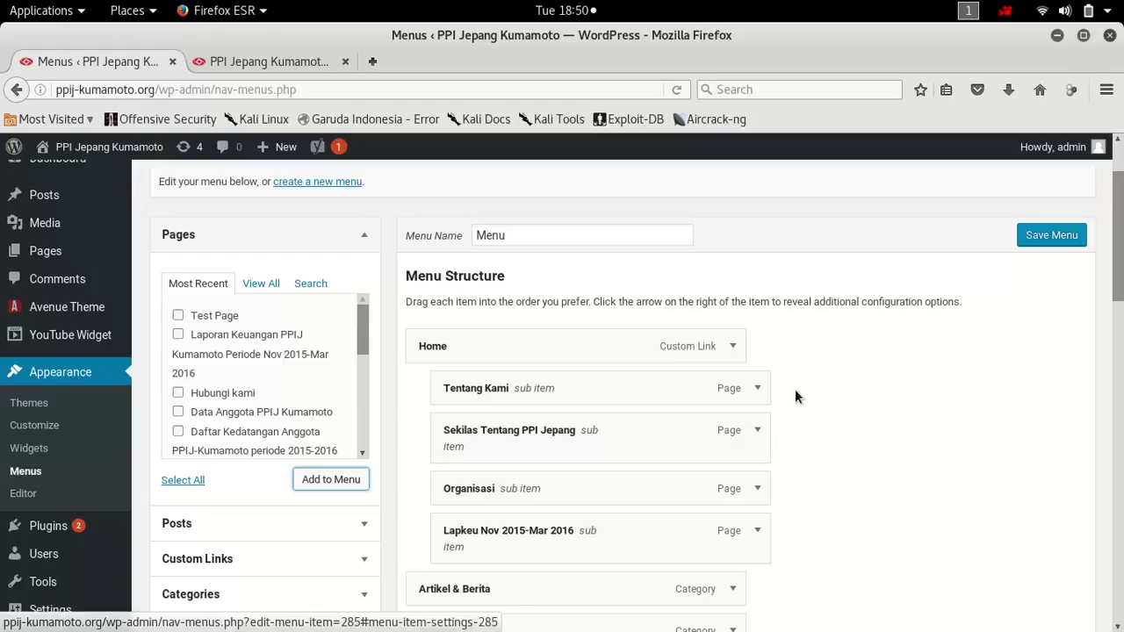
Move "Test Page" in the menu structure to make it a sub item of "Artikel & Berita" and save the menu
{"action": "scroll", "coordinate": [796, 386], "scroll_direction": "down", "scroll_amount": 1}
{"action": "scroll", "coordinate": [803, 384], "scroll_direction": "down", "scroll_amount": 20}
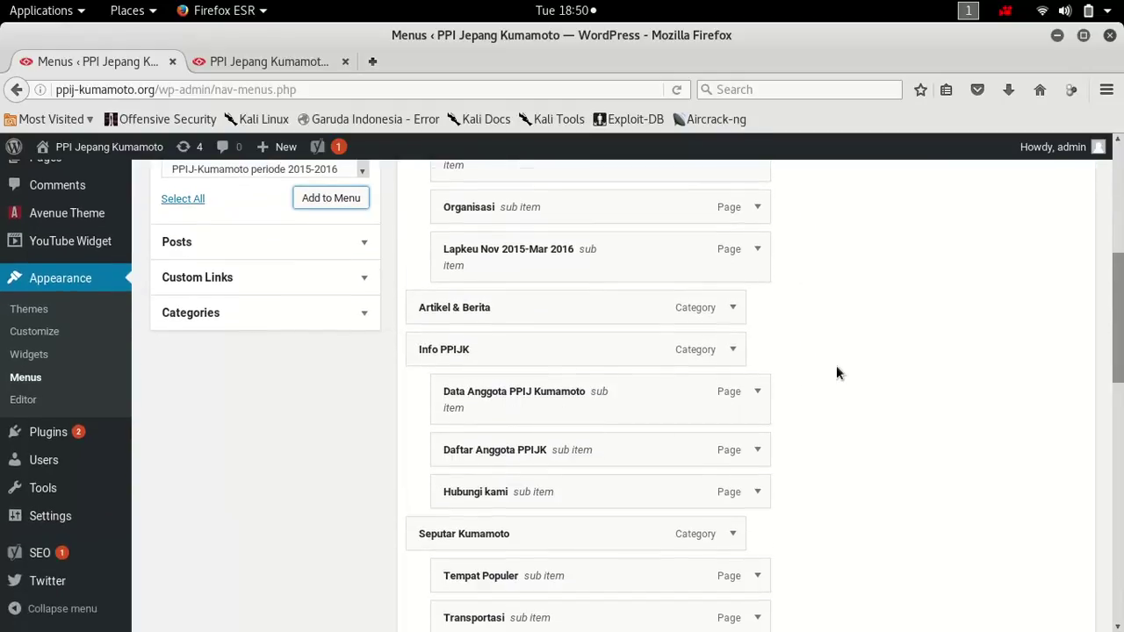
{"action": "scroll", "coordinate": [794, 391], "scroll_direction": "up", "scroll_amount": 3}
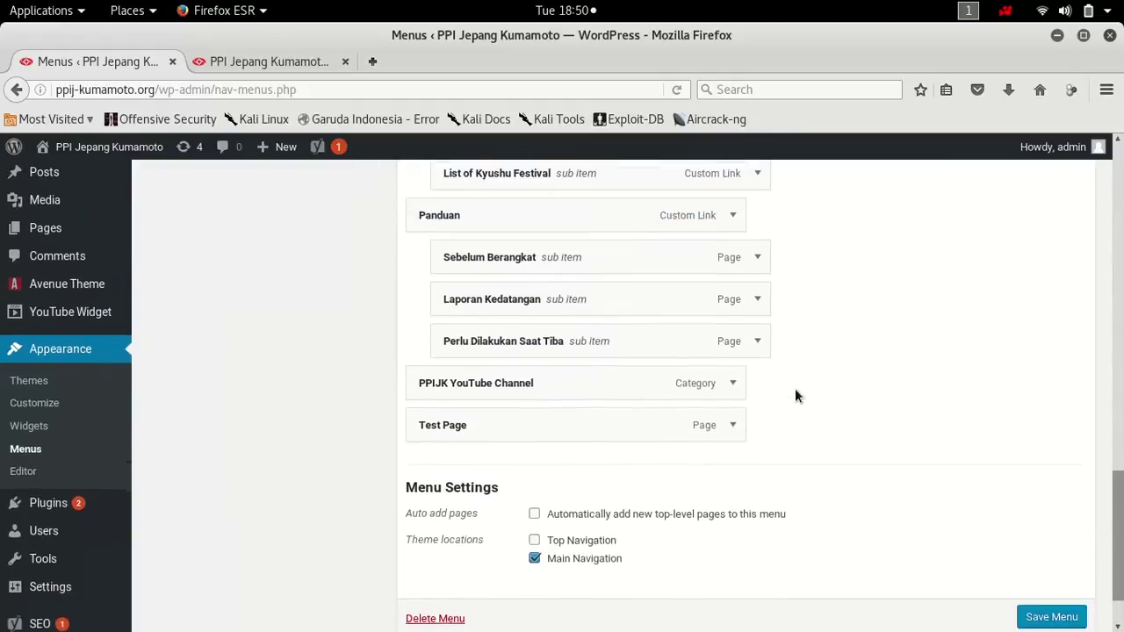
{"action": "left_click_drag", "start_coordinate": [527, 505], "coordinate": [597, 571]}
{"action": "scroll", "coordinate": [520, 413], "scroll_direction": "up", "scroll_amount": 14}
{"action": "scroll", "coordinate": [504, 304], "scroll_direction": "up", "scroll_amount": 5}
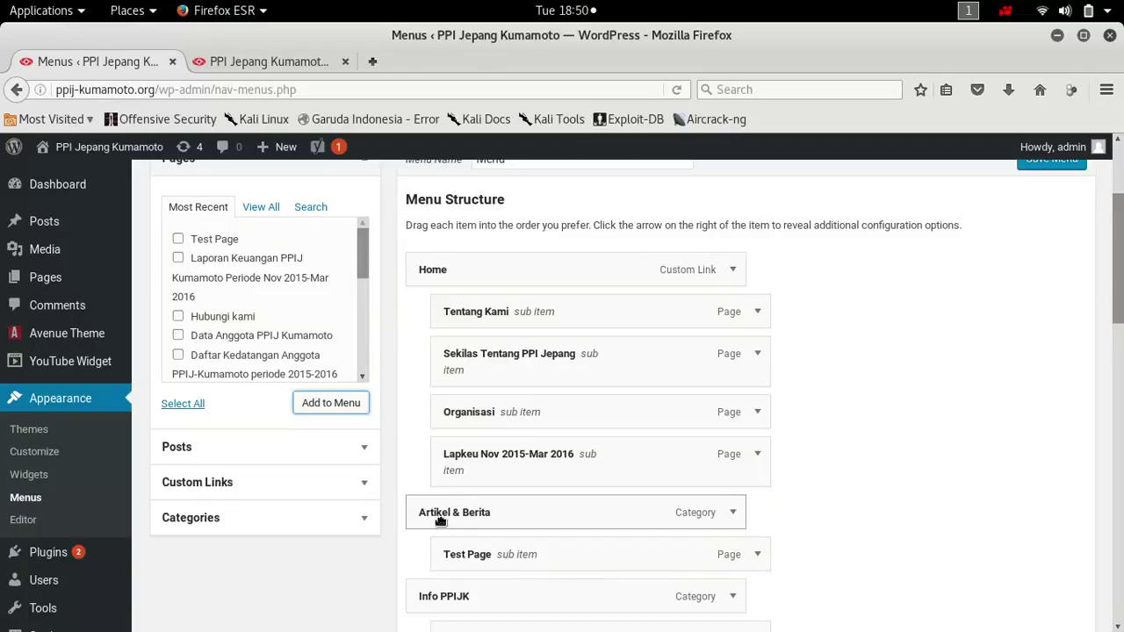
{"action": "scroll", "coordinate": [1040, 340], "scroll_direction": "up", "scroll_amount": 3}
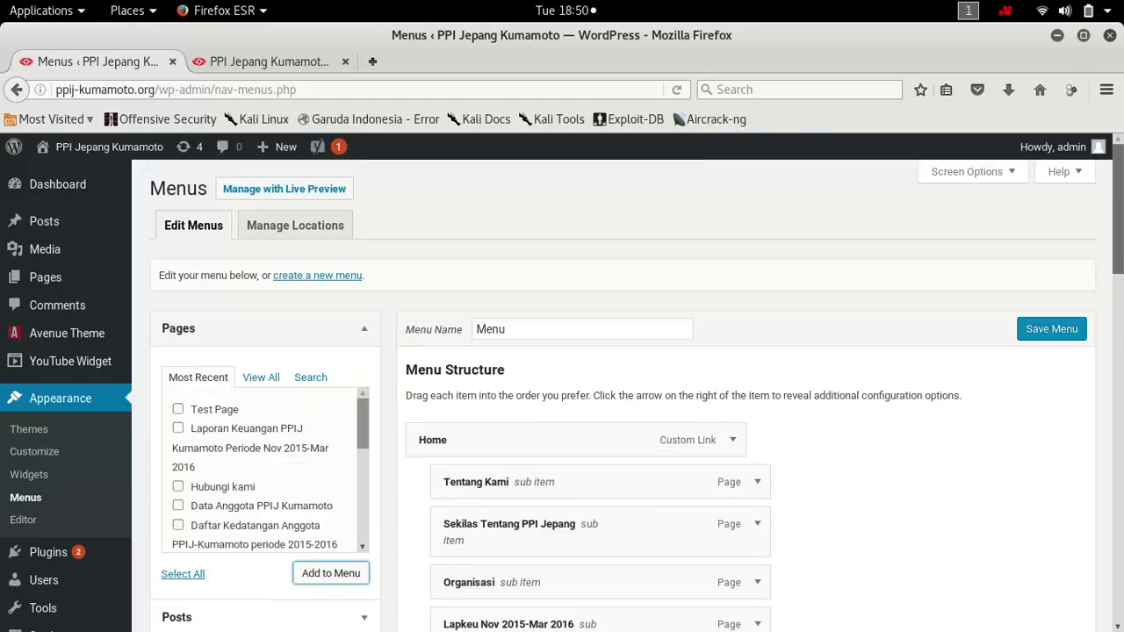
{"action": "left_click", "coordinate": [1044, 329]}
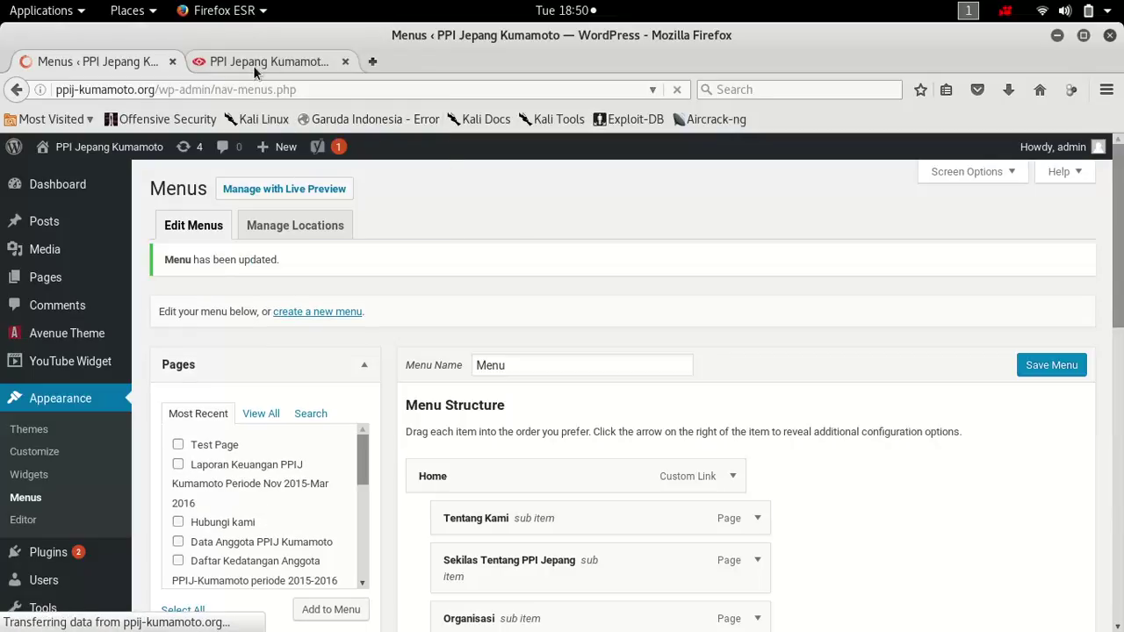
Switch to the live site and check the "Artikel & Berita" entry in its navigation bar for sub items
{"action": "left_click", "coordinate": [253, 65]}
{"action": "scroll", "coordinate": [390, 280], "scroll_direction": "down", "scroll_amount": 1}
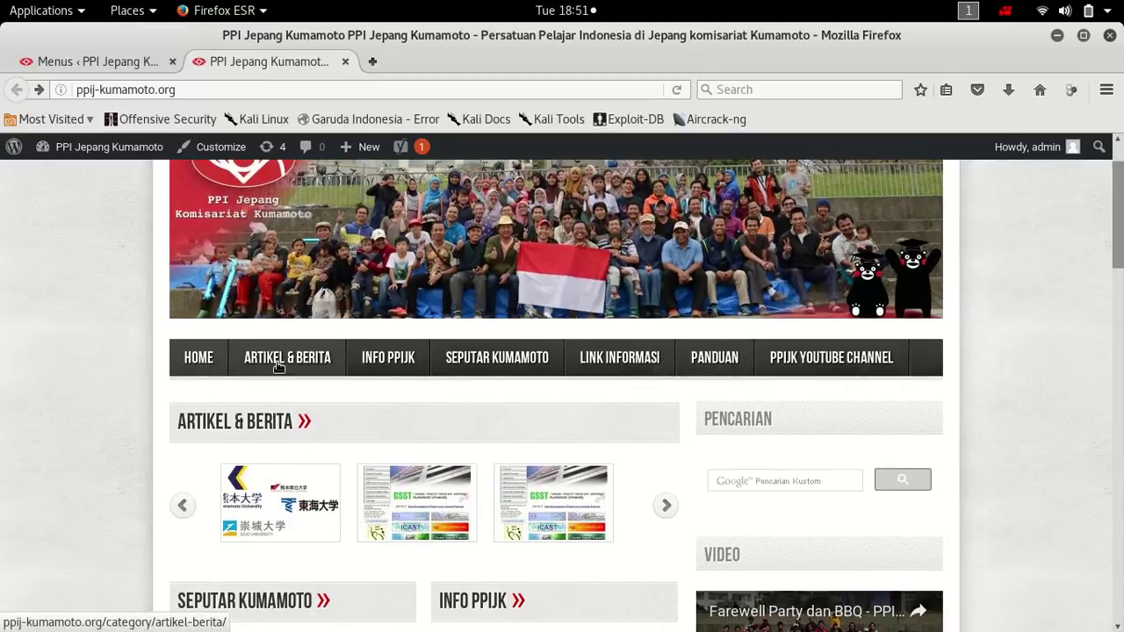
{"action": "mouse_move", "coordinate": [221, 366]}
Return to the menu editor, check the placement of "Test Page" under "Artikel & Berita", and save the menu again
{"action": "left_click", "coordinate": [92, 62]}
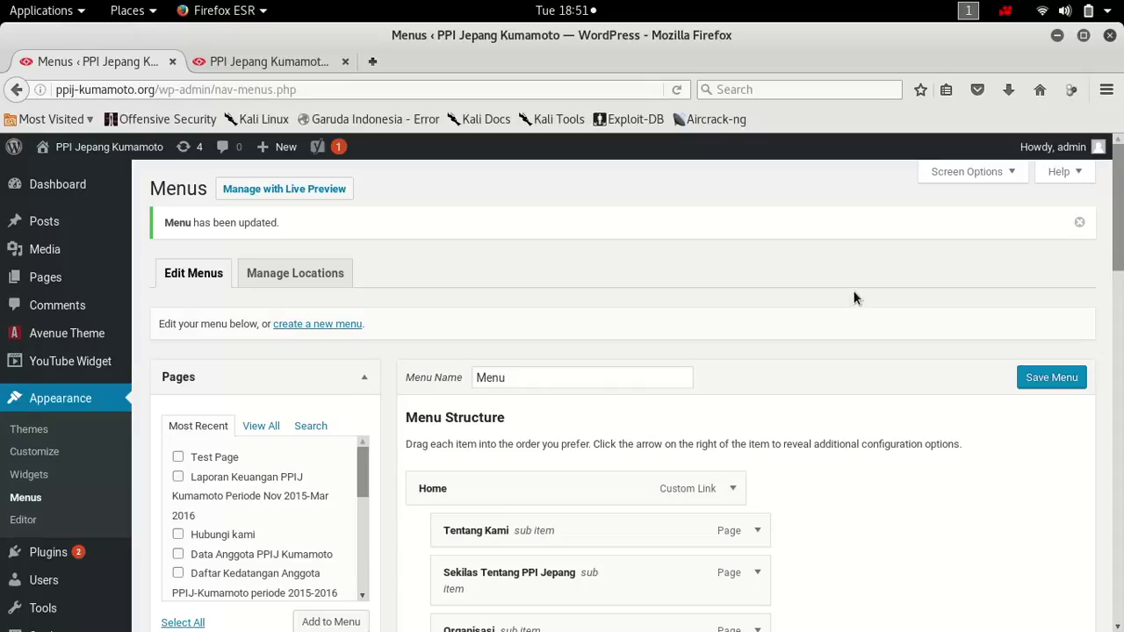
{"action": "scroll", "coordinate": [852, 296], "scroll_direction": "down", "scroll_amount": 4}
{"action": "scroll", "coordinate": [852, 304], "scroll_direction": "down", "scroll_amount": 2}
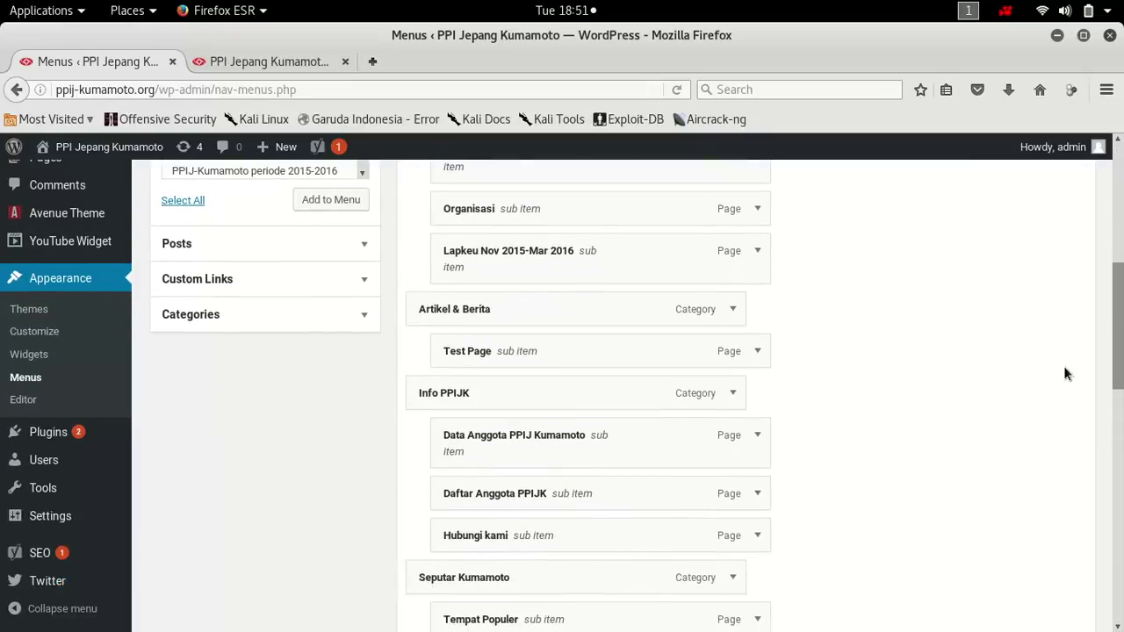
{"action": "left_click_drag", "start_coordinate": [1117, 351], "coordinate": [1118, 586]}
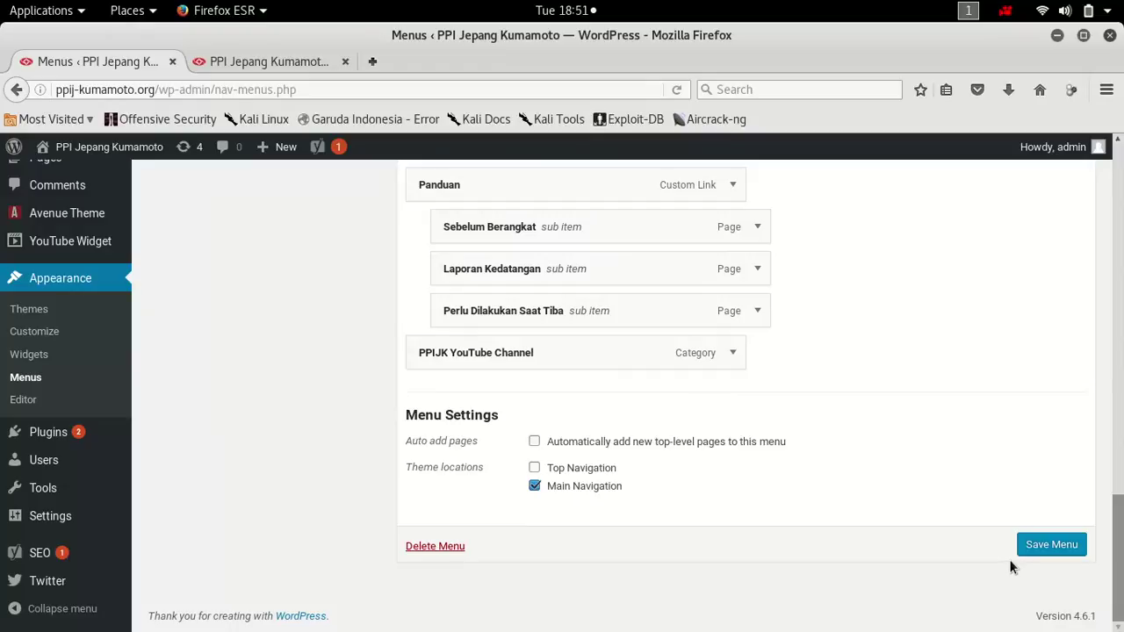
{"action": "left_click", "coordinate": [1032, 551]}
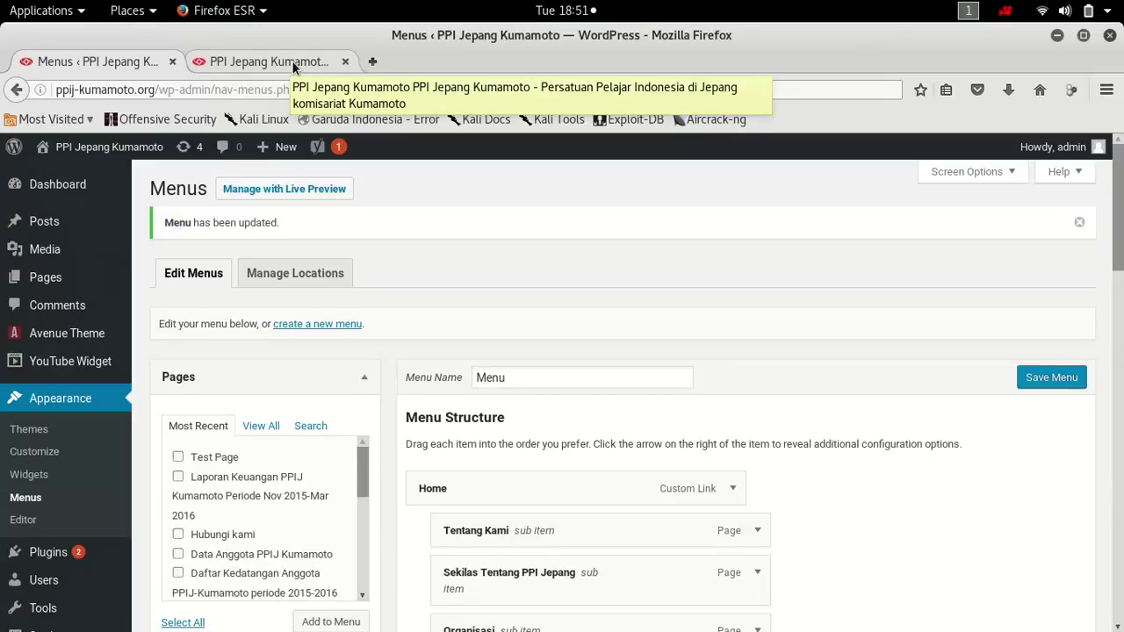
Reload the live site, open "Test Page" from the "Artikel & Berita" navigation entry and view its content
{"action": "left_click", "coordinate": [295, 63]}
{"action": "left_click", "coordinate": [677, 91]}
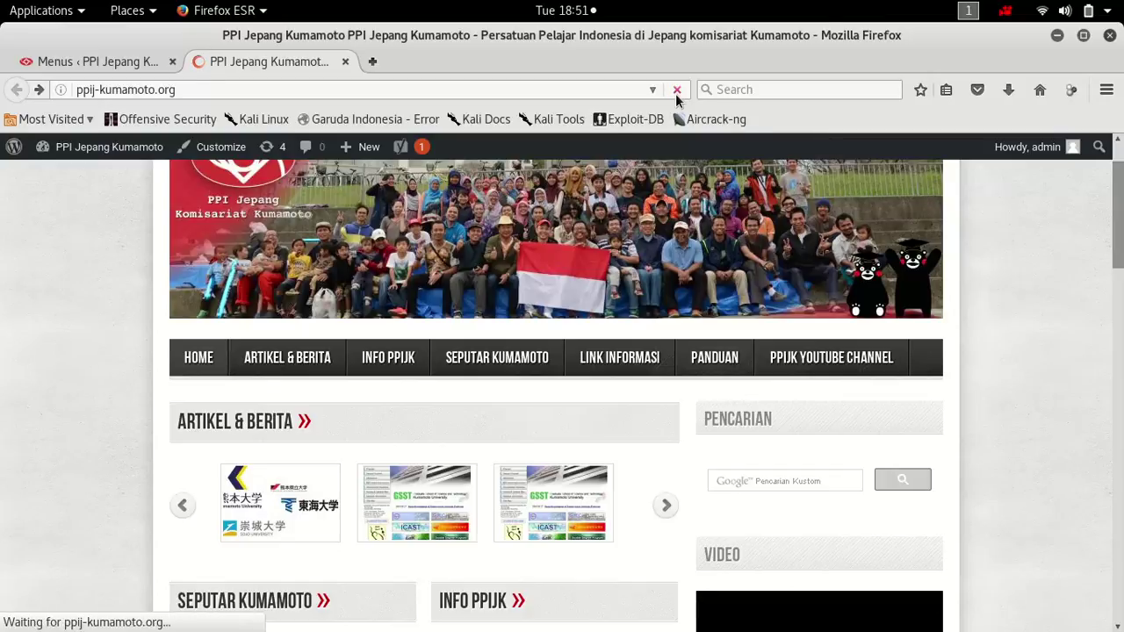
{"action": "mouse_move", "coordinate": [281, 363]}
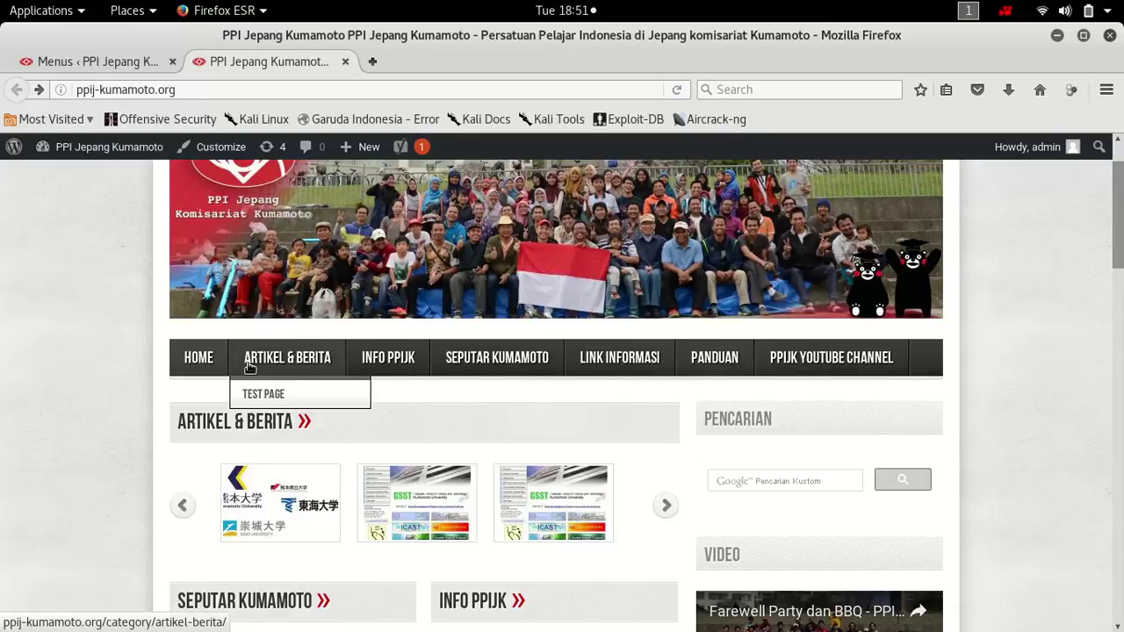
{"action": "left_click", "coordinate": [270, 404]}
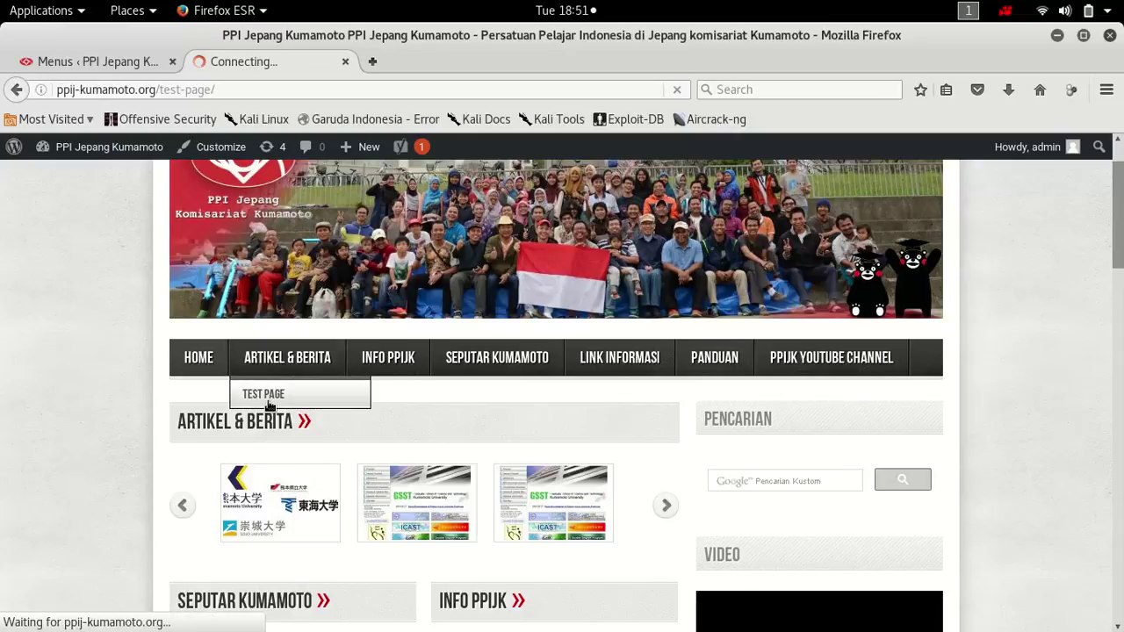
{"action": "scroll", "coordinate": [299, 299], "scroll_direction": "down", "scroll_amount": 2}
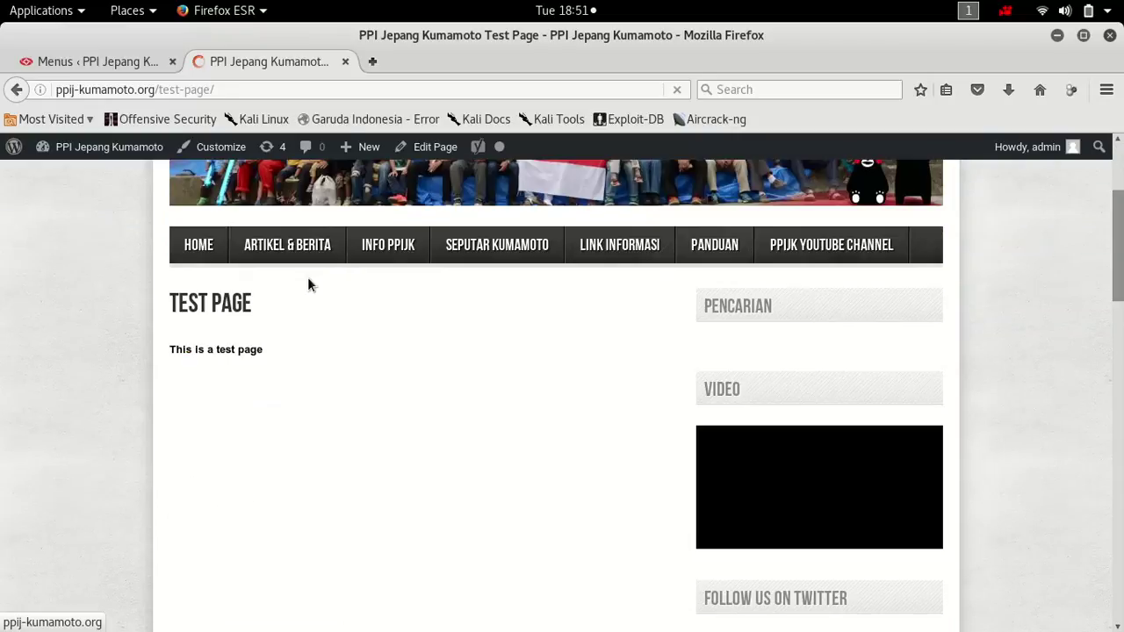
{"action": "scroll", "coordinate": [326, 307], "scroll_direction": "down", "scroll_amount": 2}
{"action": "scroll", "coordinate": [334, 299], "scroll_direction": "up", "scroll_amount": 5}
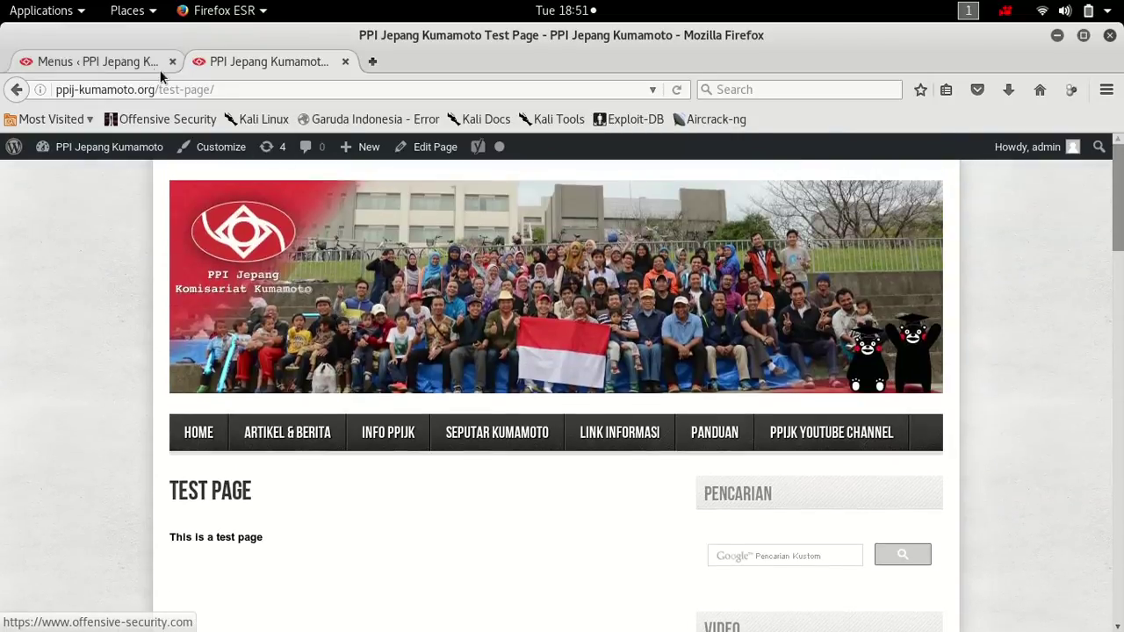
Back in the menu editor, remove "Test Page" from under "Artikel & Berita" and save the menu
{"action": "left_click", "coordinate": [153, 63]}
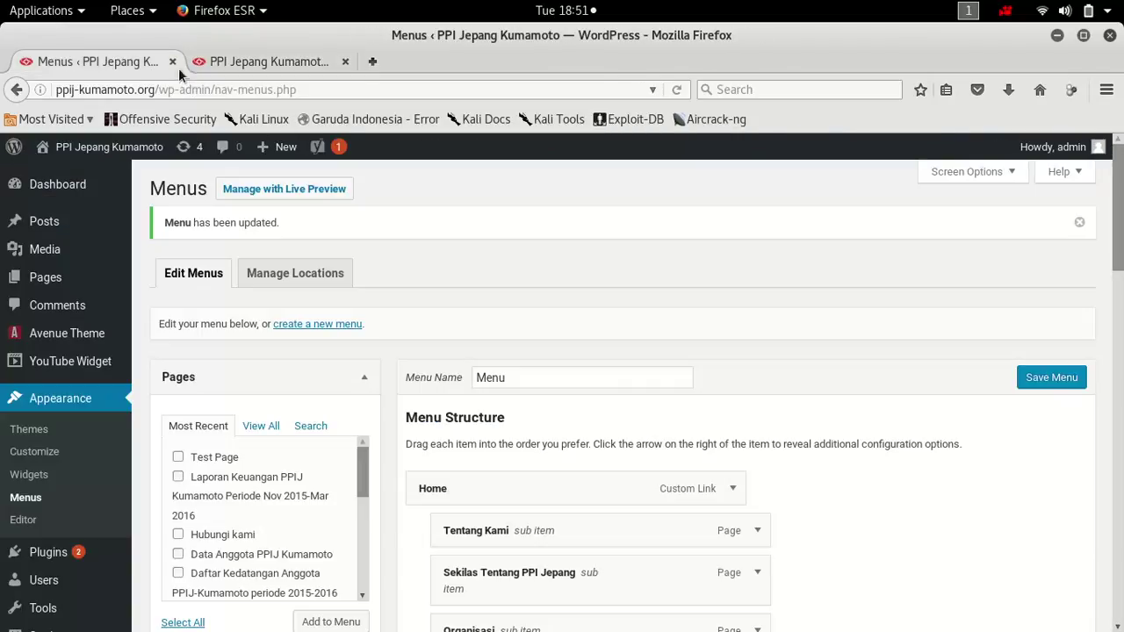
{"action": "scroll", "coordinate": [550, 316], "scroll_direction": "down", "scroll_amount": 8}
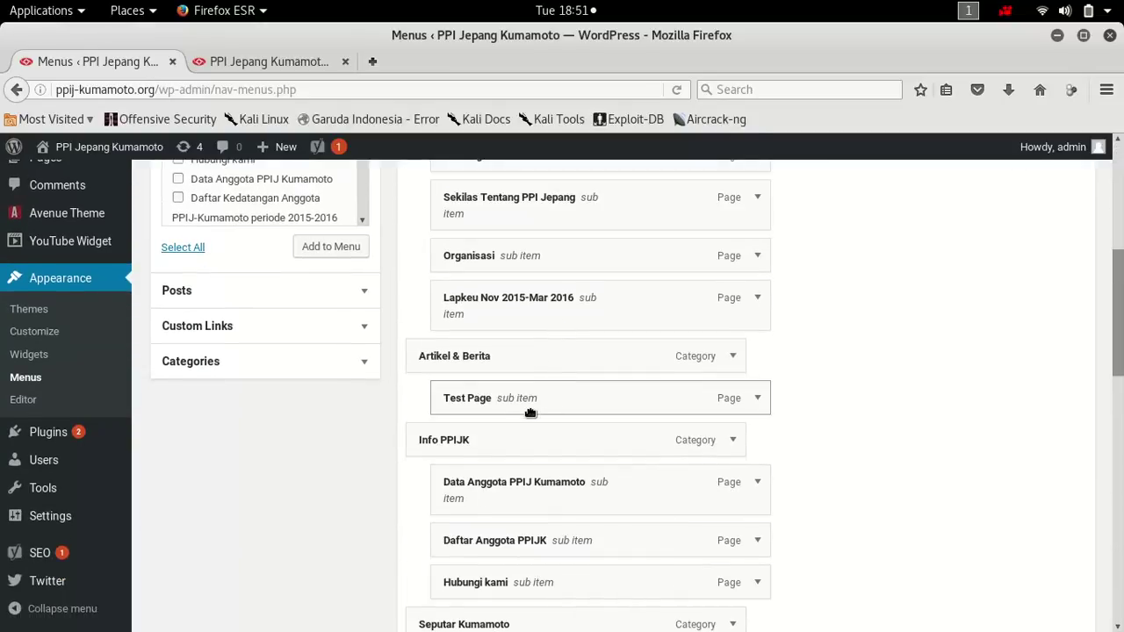
{"action": "left_click", "coordinate": [759, 403]}
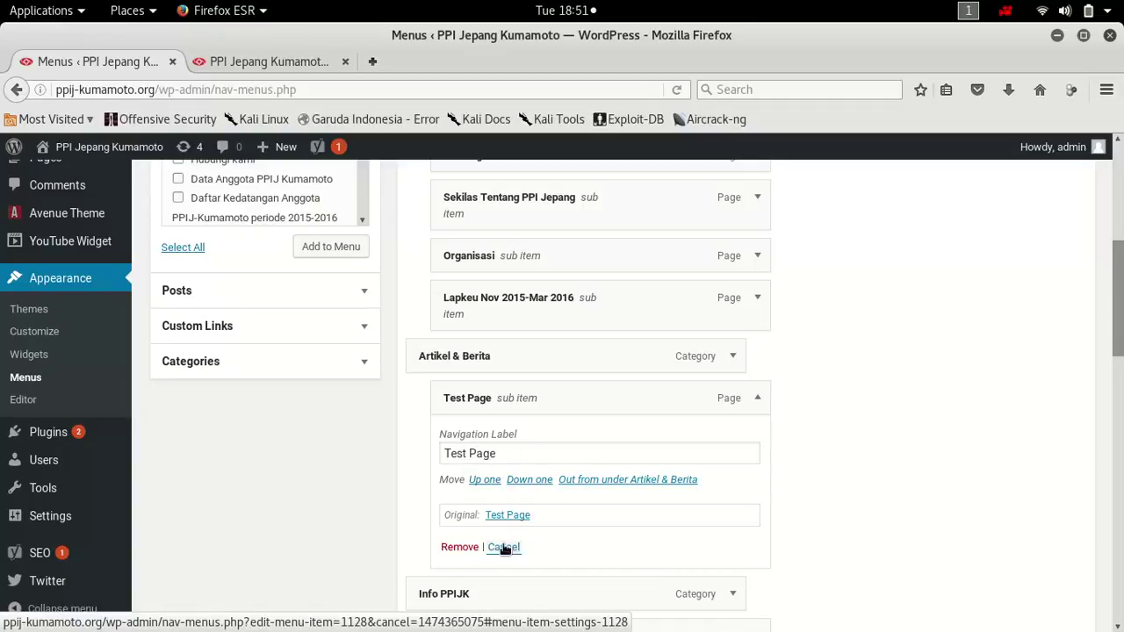
{"action": "left_click", "coordinate": [460, 547]}
{"action": "left_click", "coordinate": [1119, 391]}
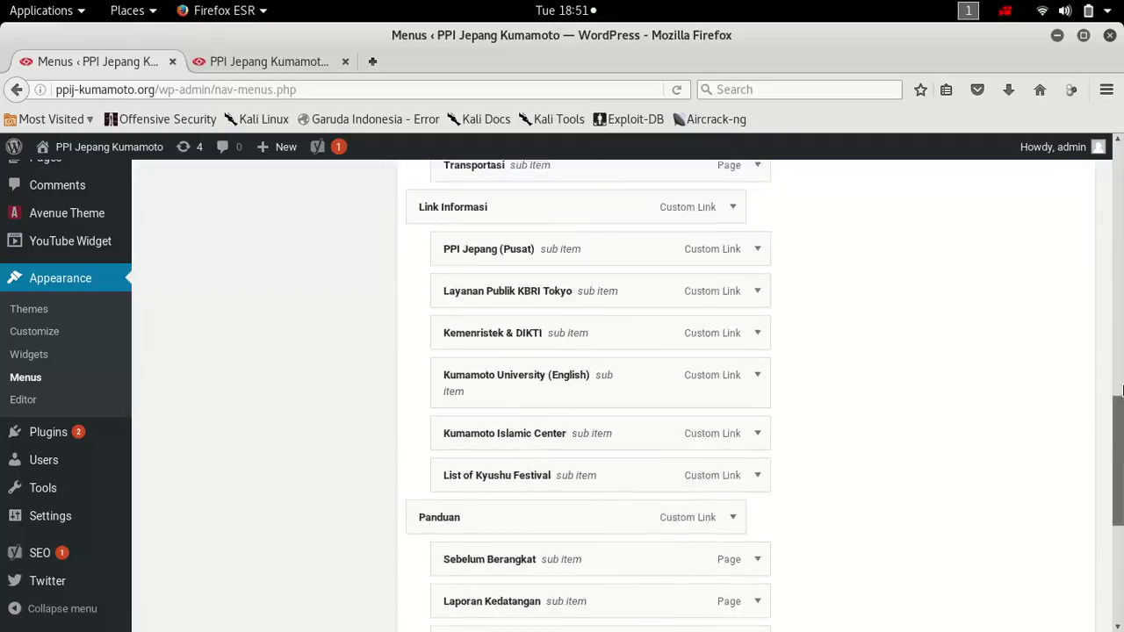
{"action": "left_click_drag", "start_coordinate": [1120, 391], "coordinate": [1118, 491]}
{"action": "left_click", "coordinate": [1050, 544]}
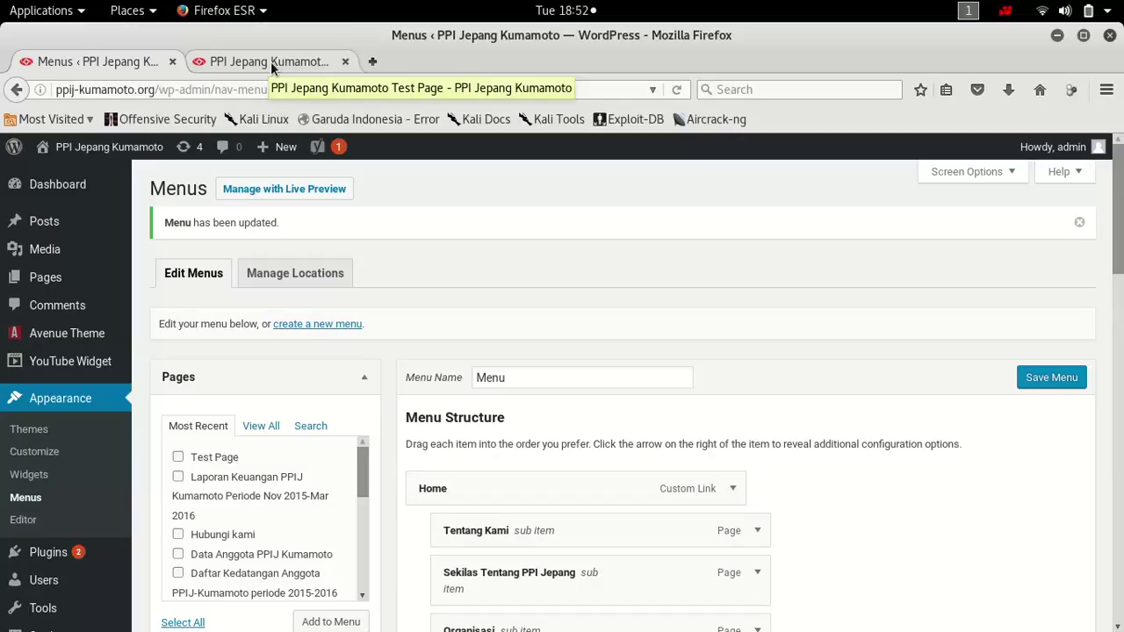
Reload the test page on the live site to check the navigation bar after the removal
{"action": "left_click", "coordinate": [246, 67]}
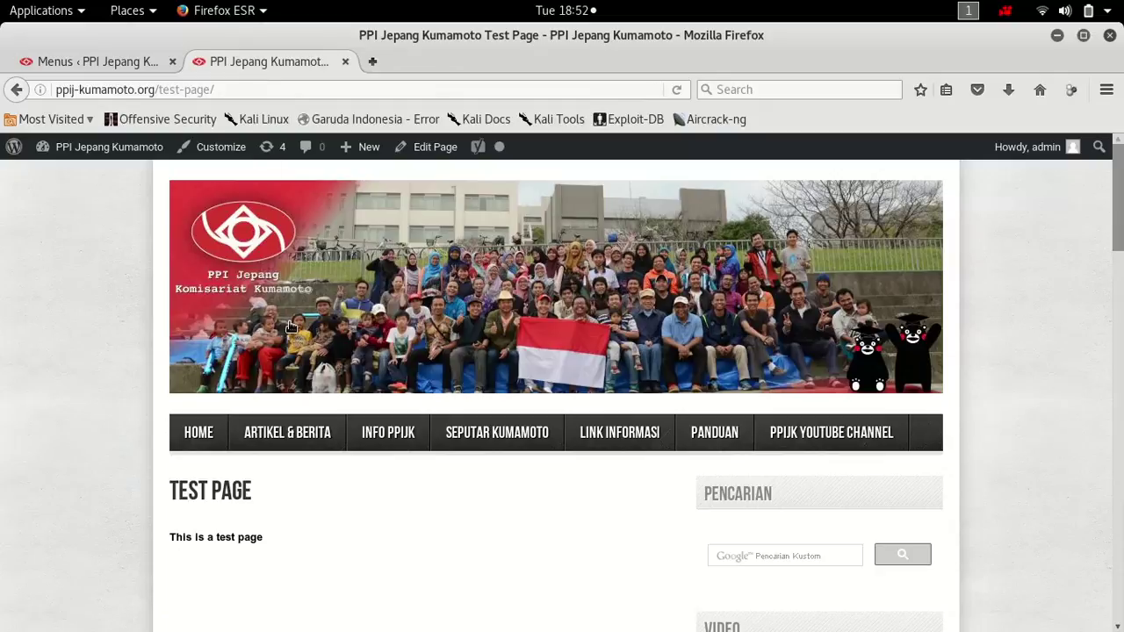
{"action": "left_click", "coordinate": [684, 91]}
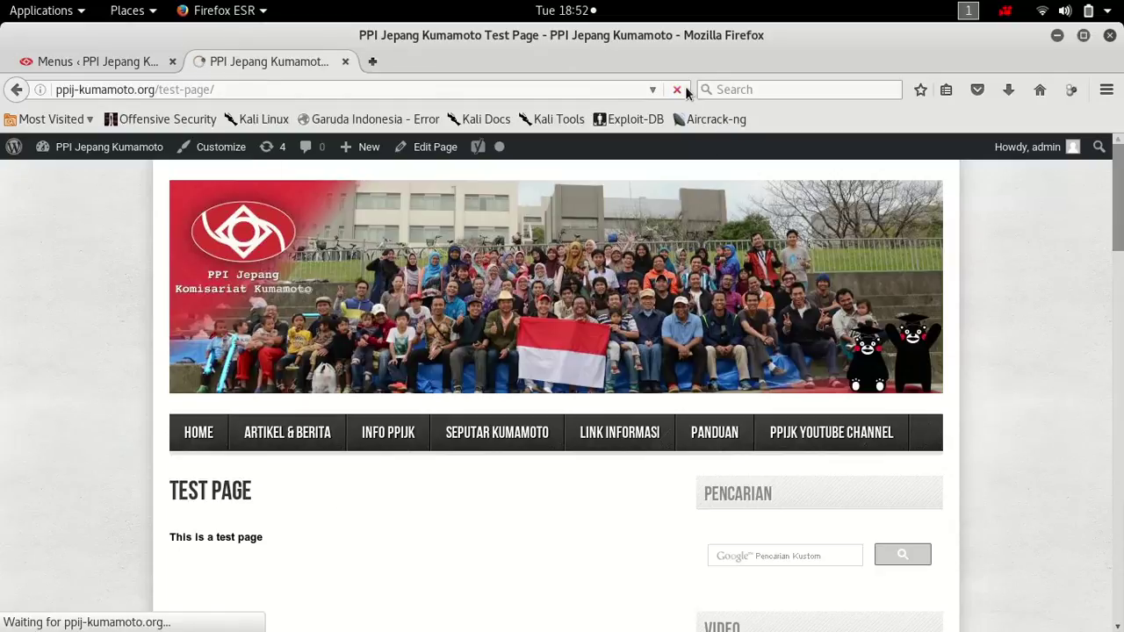